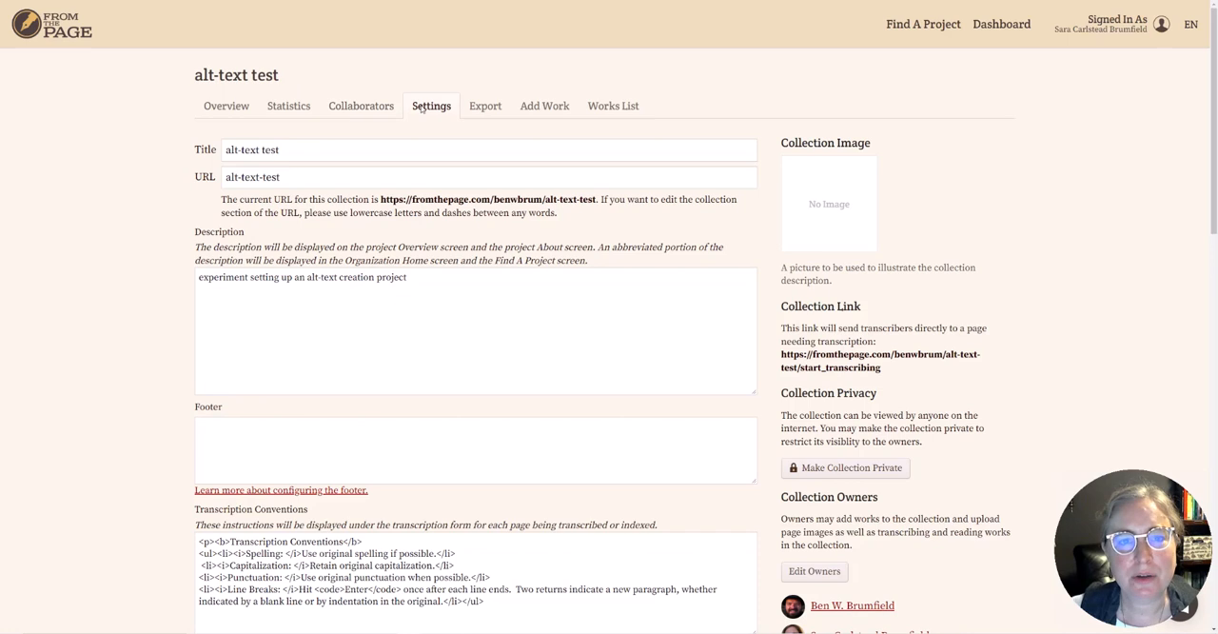
Enable field-based transcription for the alt-text test collection.
scroll(1023, 232, down, 3)
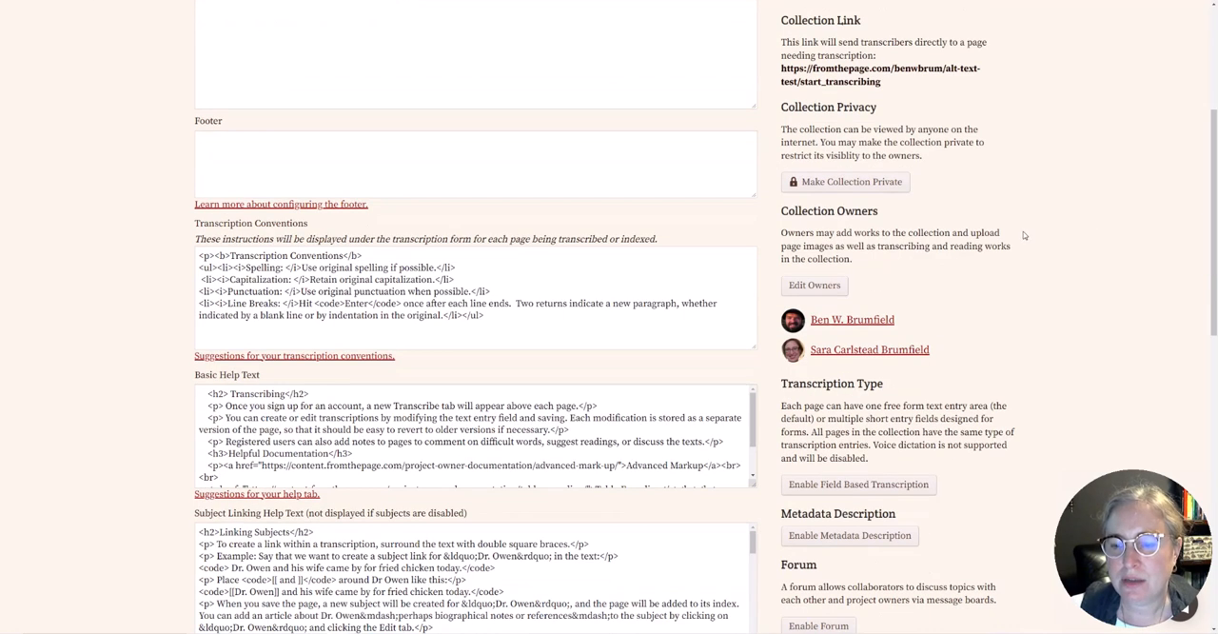
scroll(1018, 229, down, 1)
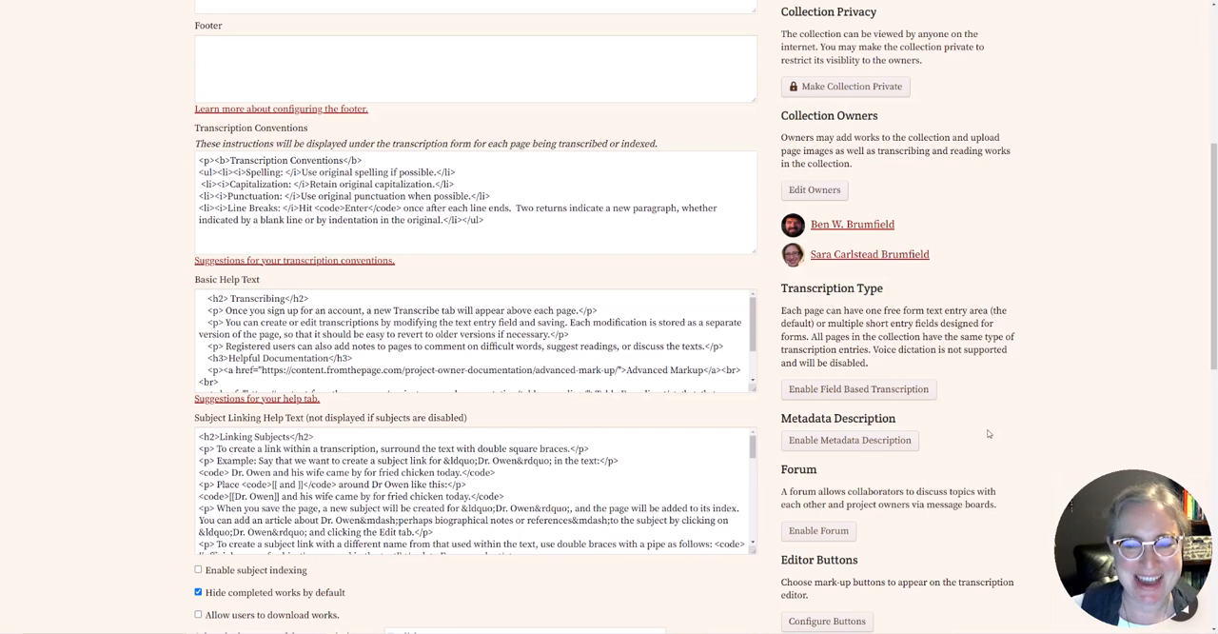
click(808, 394)
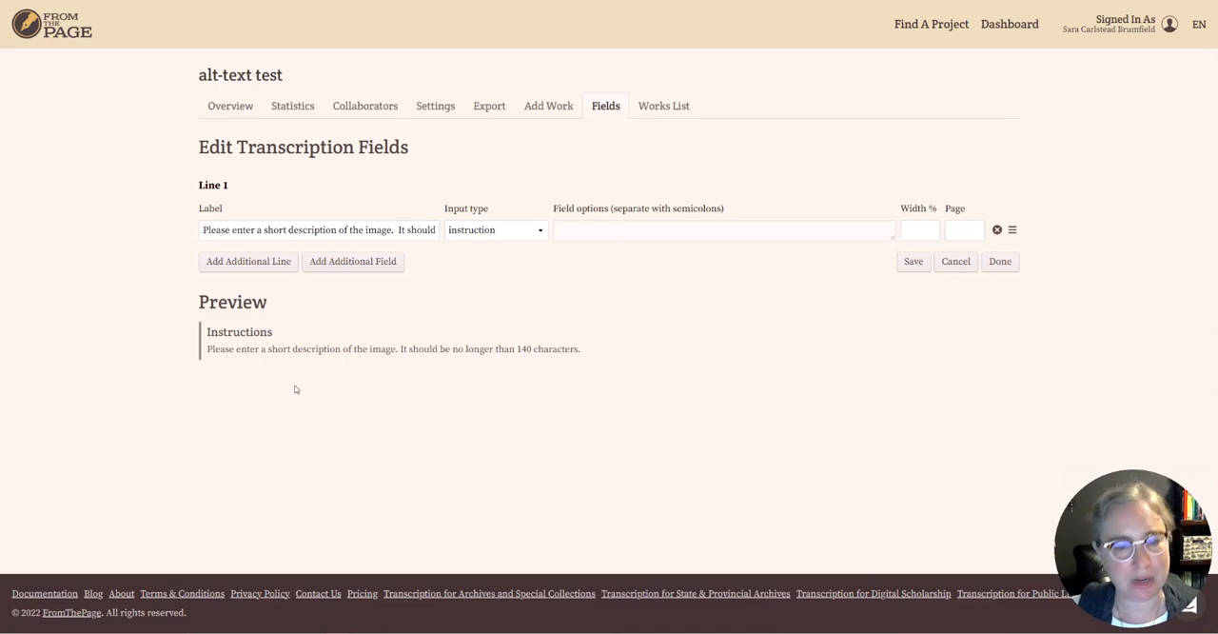
Add a second transcription line labelled "alt text" with input type alt text, and save the fields.
click(226, 266)
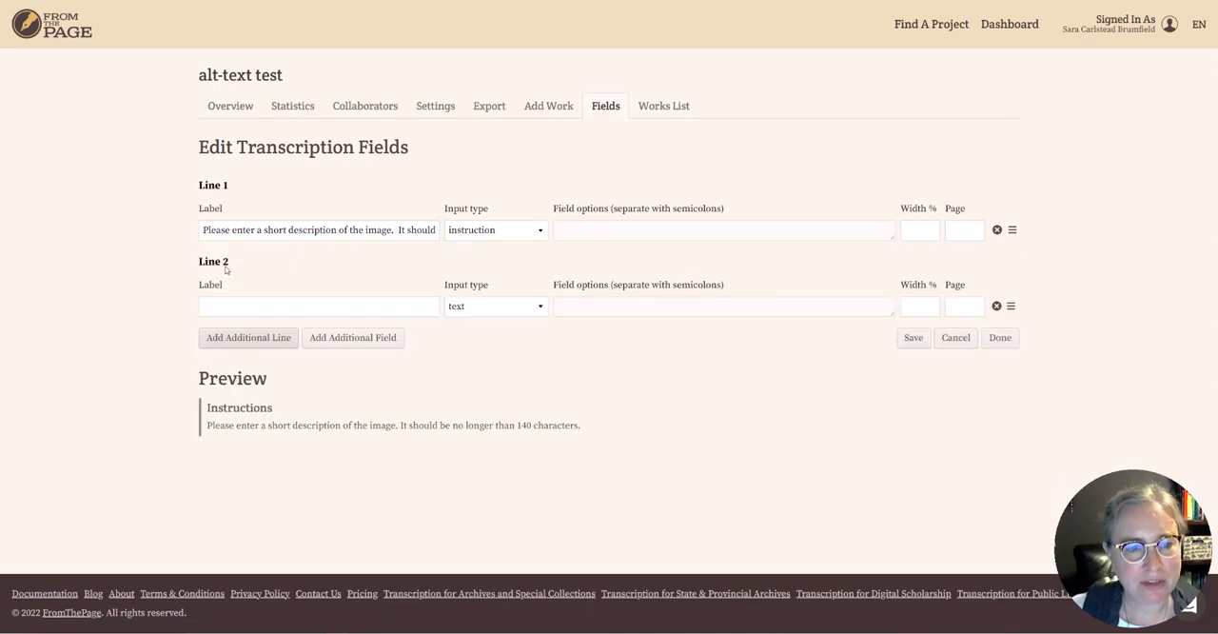
click(278, 310)
text(a)
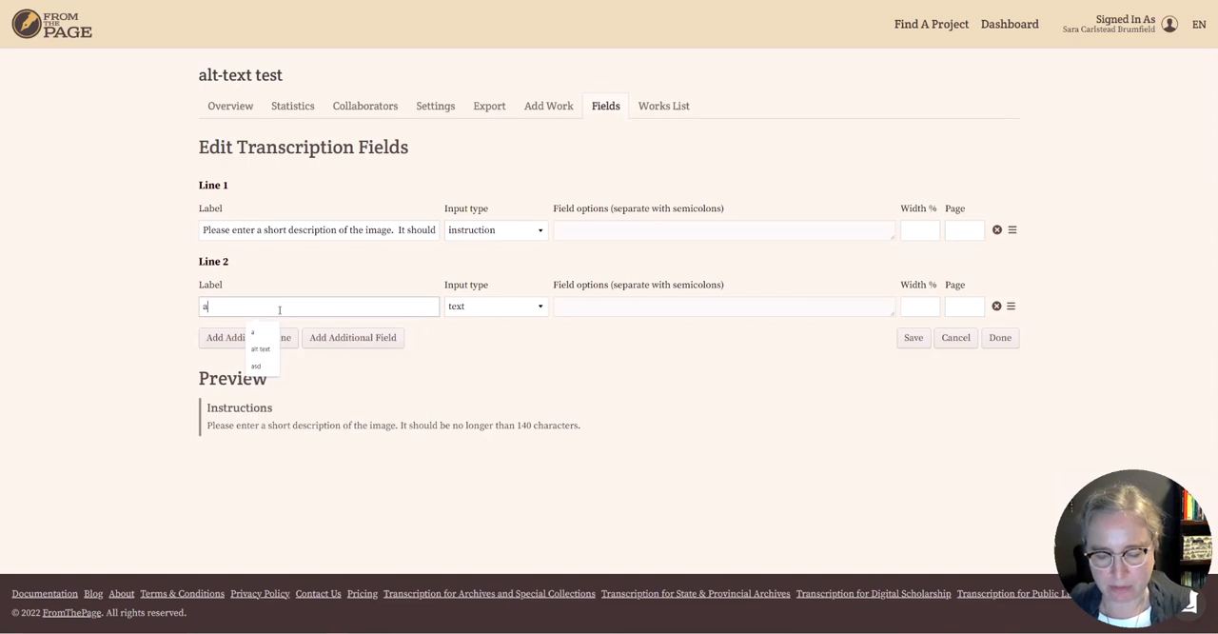
text(lt text)
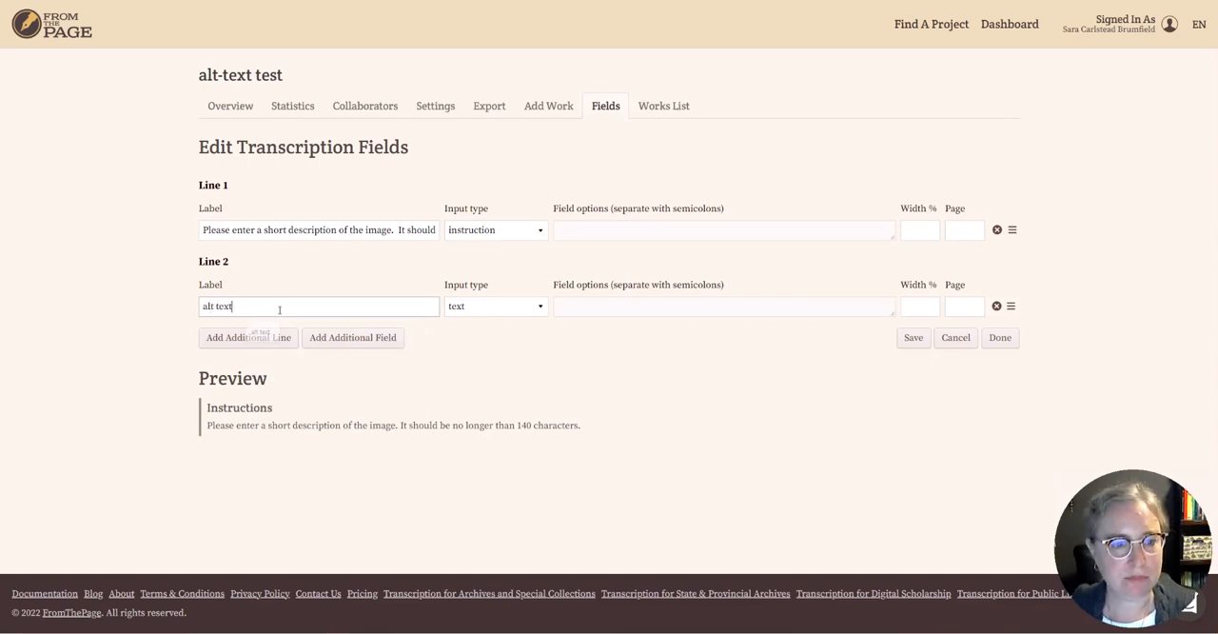
click(511, 310)
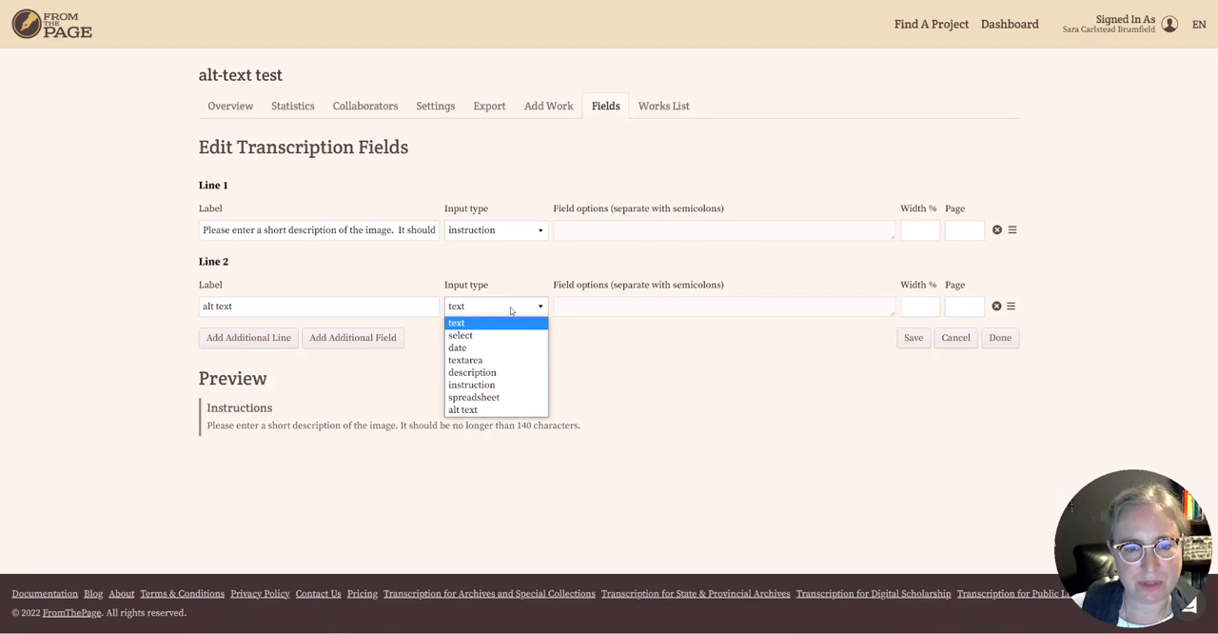
click(464, 409)
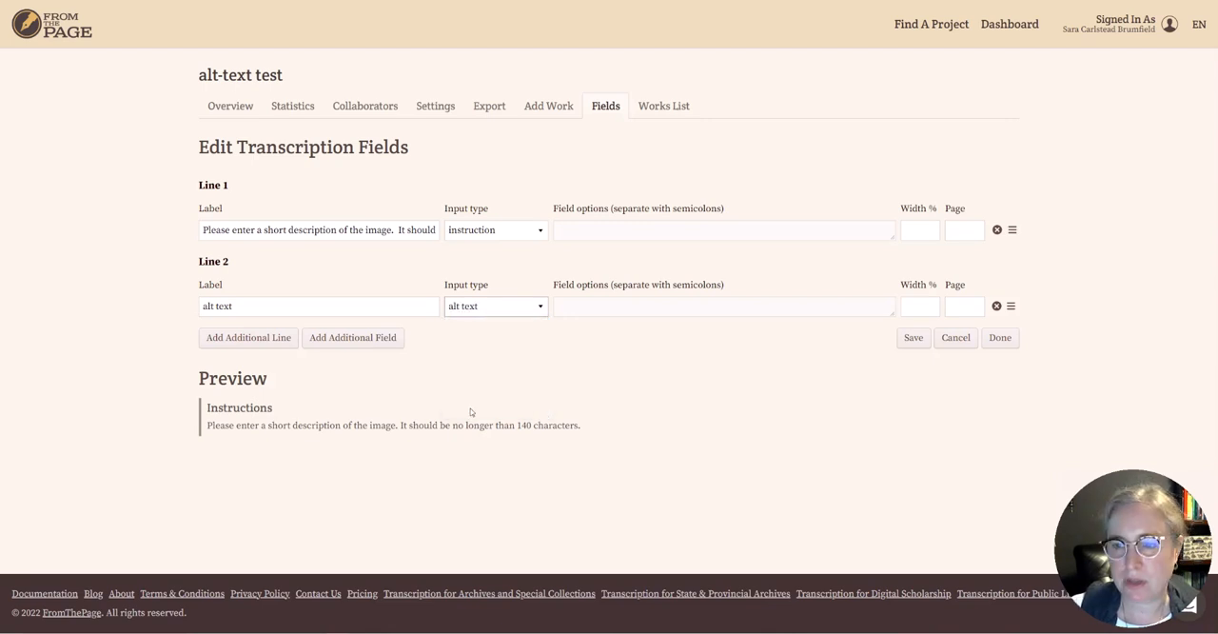
click(912, 339)
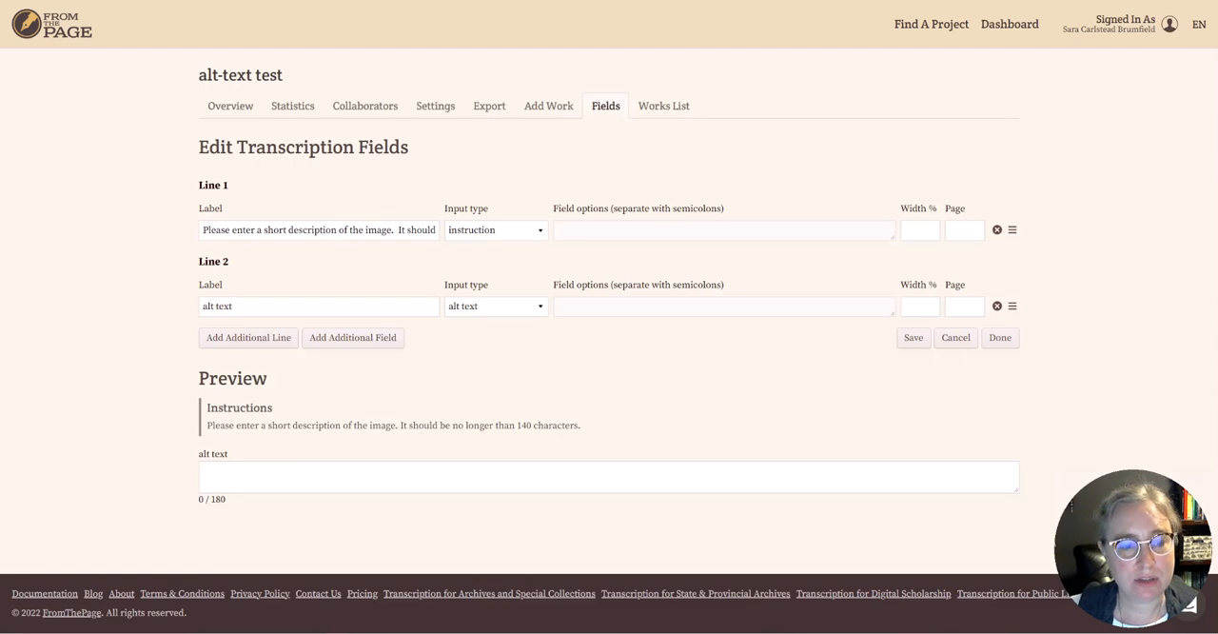
Open page 1 of the archives work for transcription and review the instructions below the image.
click(152, 0)
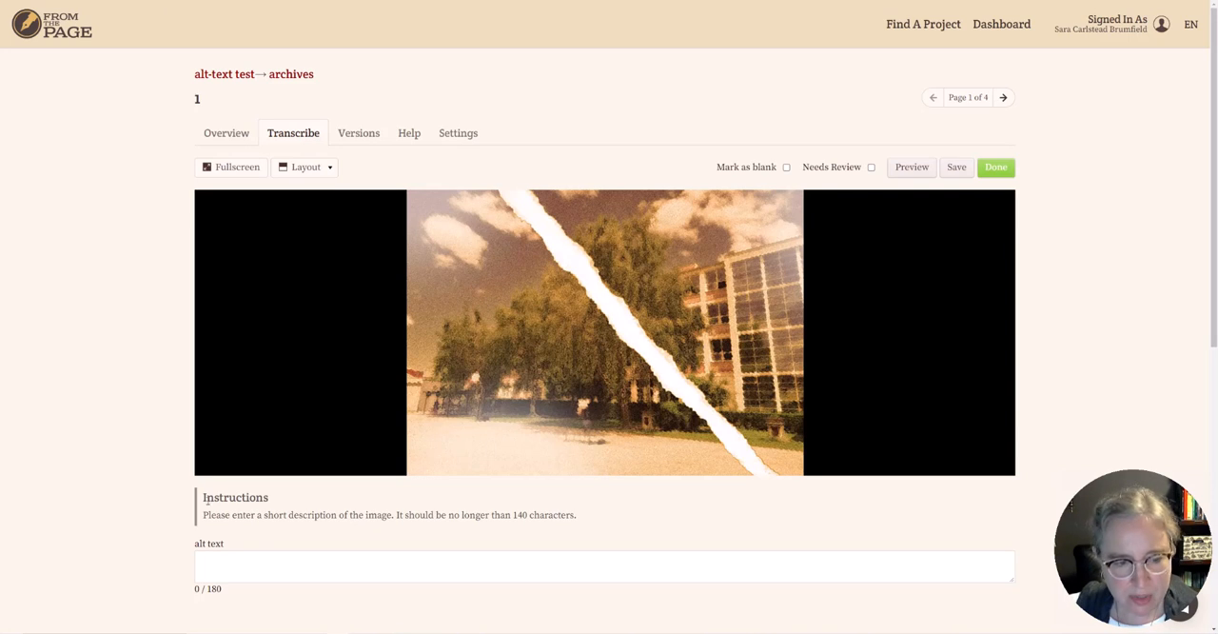
drag(206, 501, 596, 525)
click(630, 525)
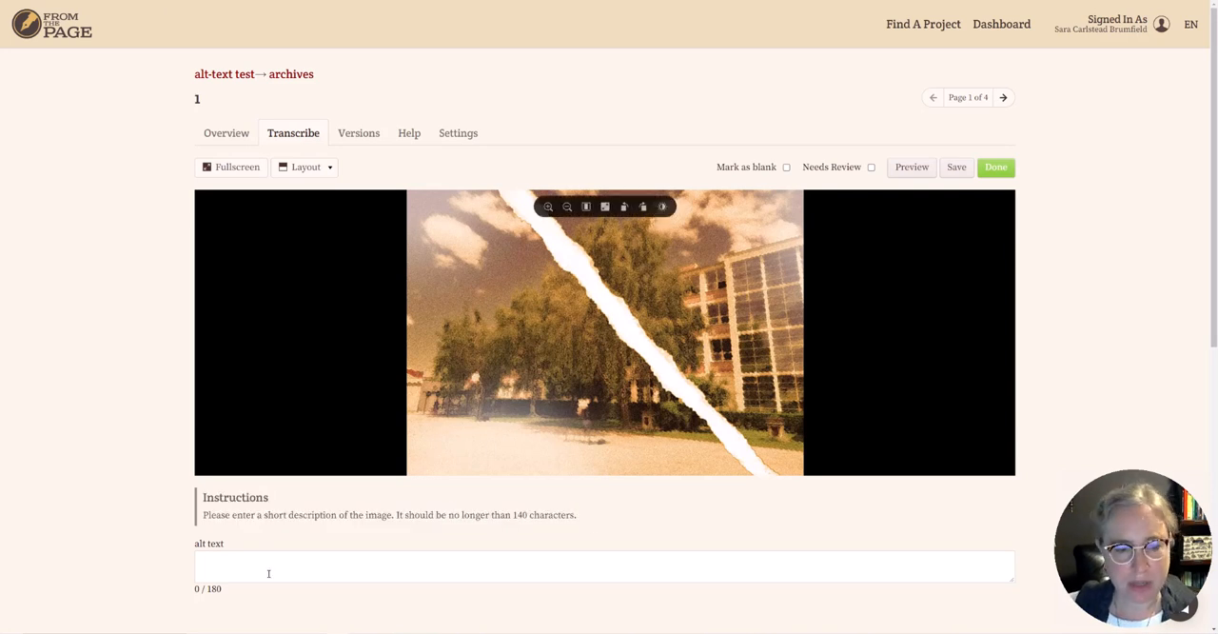
Copy the first line, describing the torn building photo, from the Notepad notes into the page's alt text field.
key(alt+Tab)
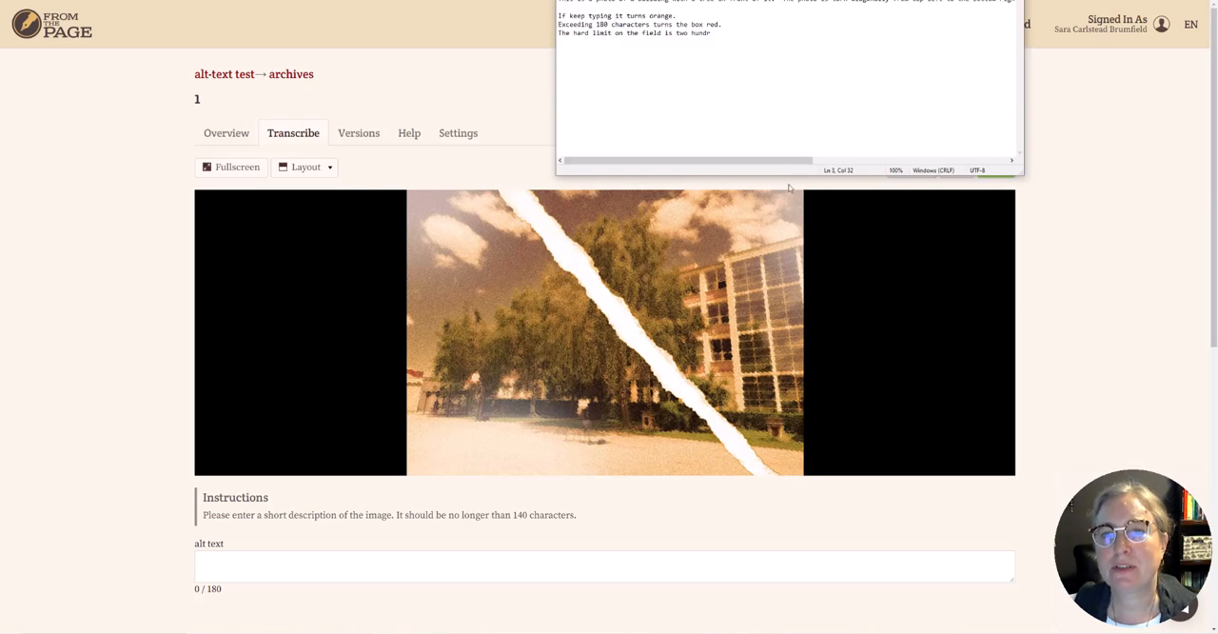
drag(758, 0, 783, 95)
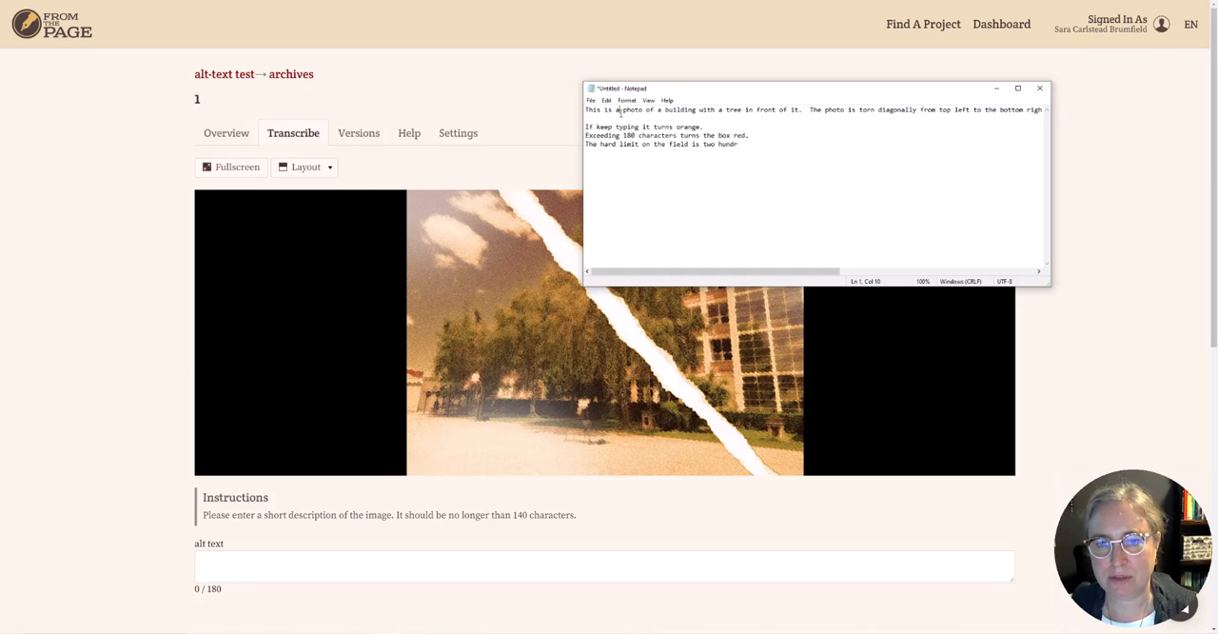
drag(586, 109, 1083, 103)
key(ctrl+c)
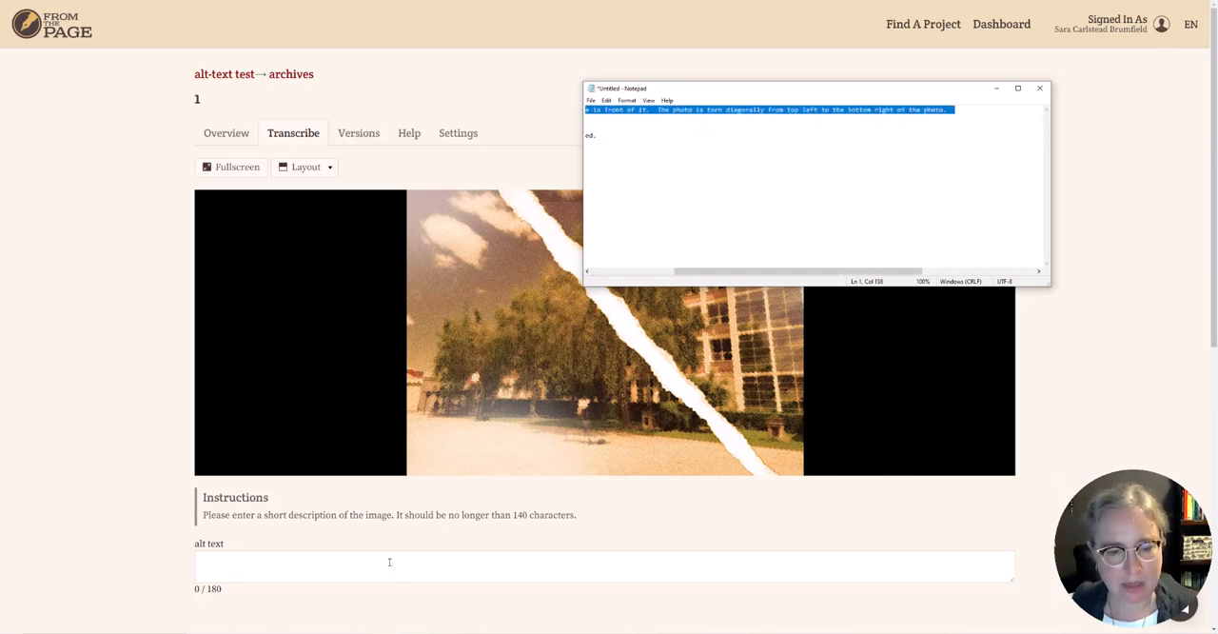
click(389, 562)
key(ctrl+v)
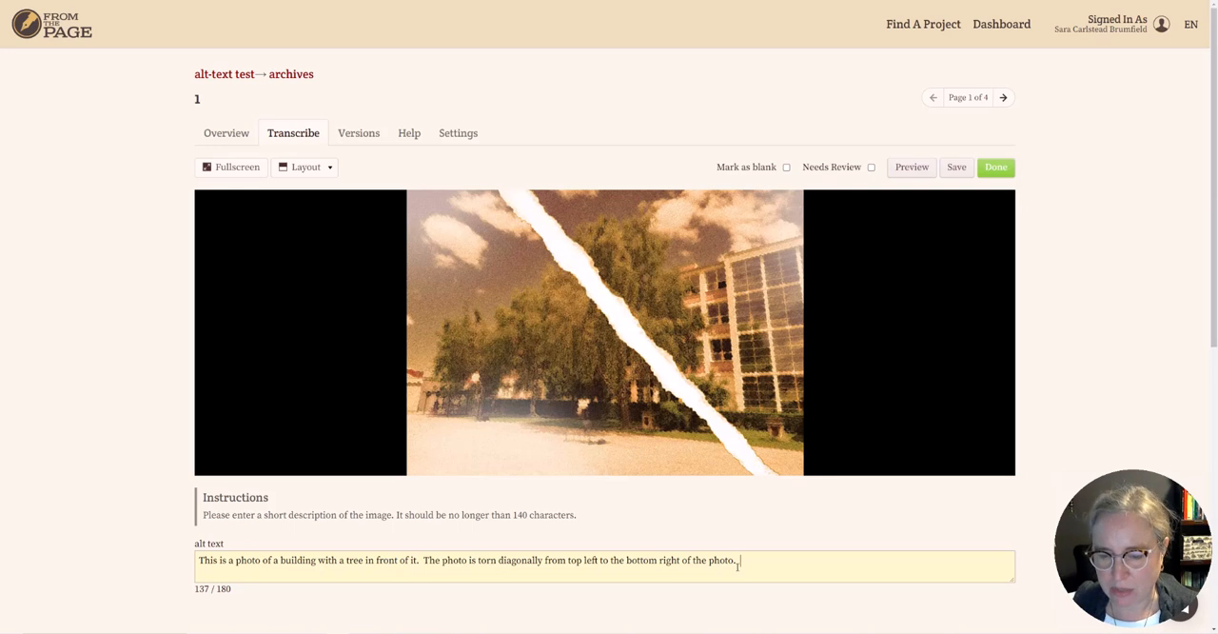
Trim the alt text back to "to the botto" and rewrite the ending as "bottom right of the".
key(BackSpace)
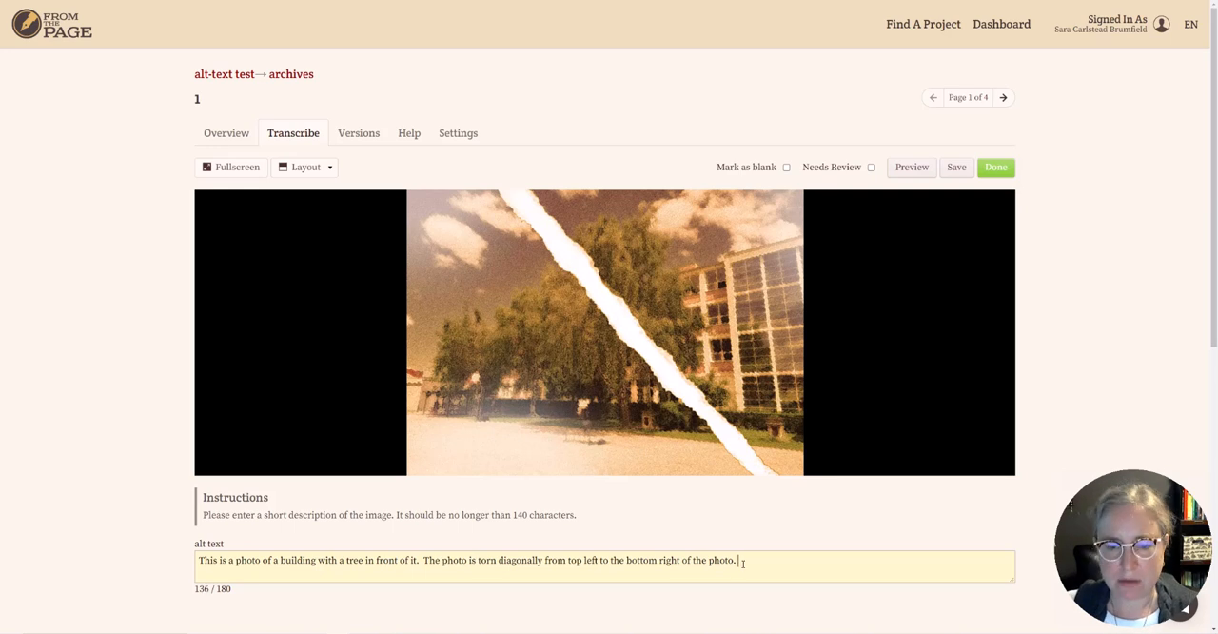
key(BackSpace)
key(BackSpace)
key(BackSpace)
key(BackSpace)
key(BackSpace)
key(BackSpace)
key(BackSpace)
key(BackSpace)
key(BackSpace)
key(BackSpace)
key(BackSpace)
key(BackSpace)
key(BackSpace)
key(BackSpace)
key(BackSpace)
key(BackSpace)
key(BackSpace)
key(BackSpace)
key(BackSpace)
key(BackSpace)
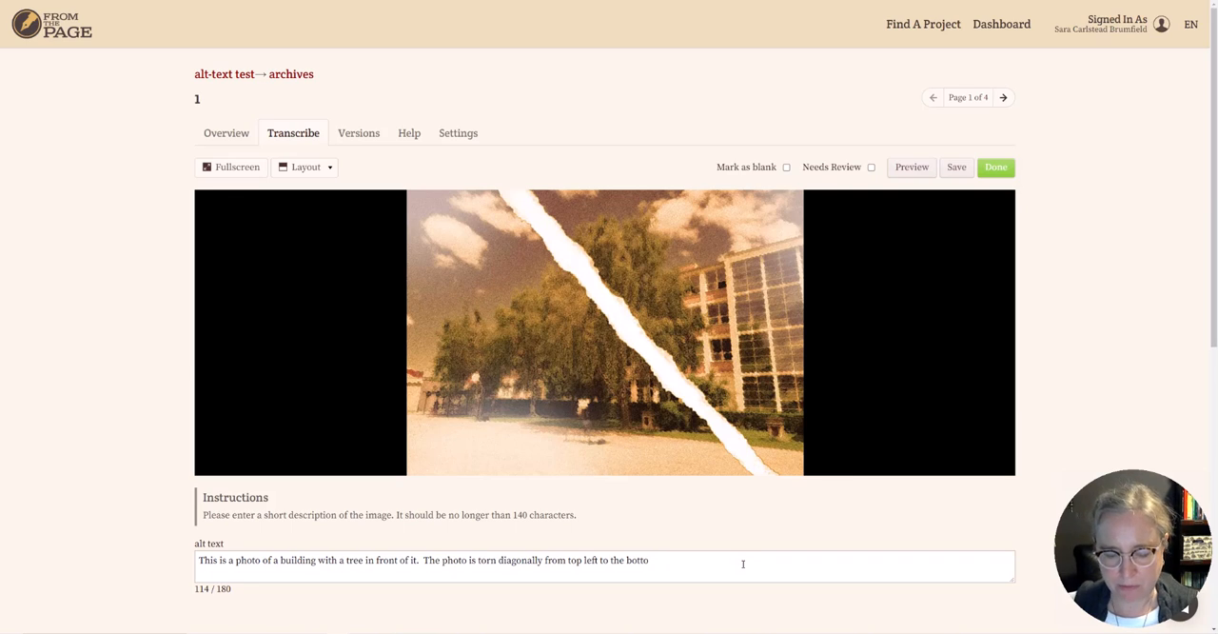
text(m of)
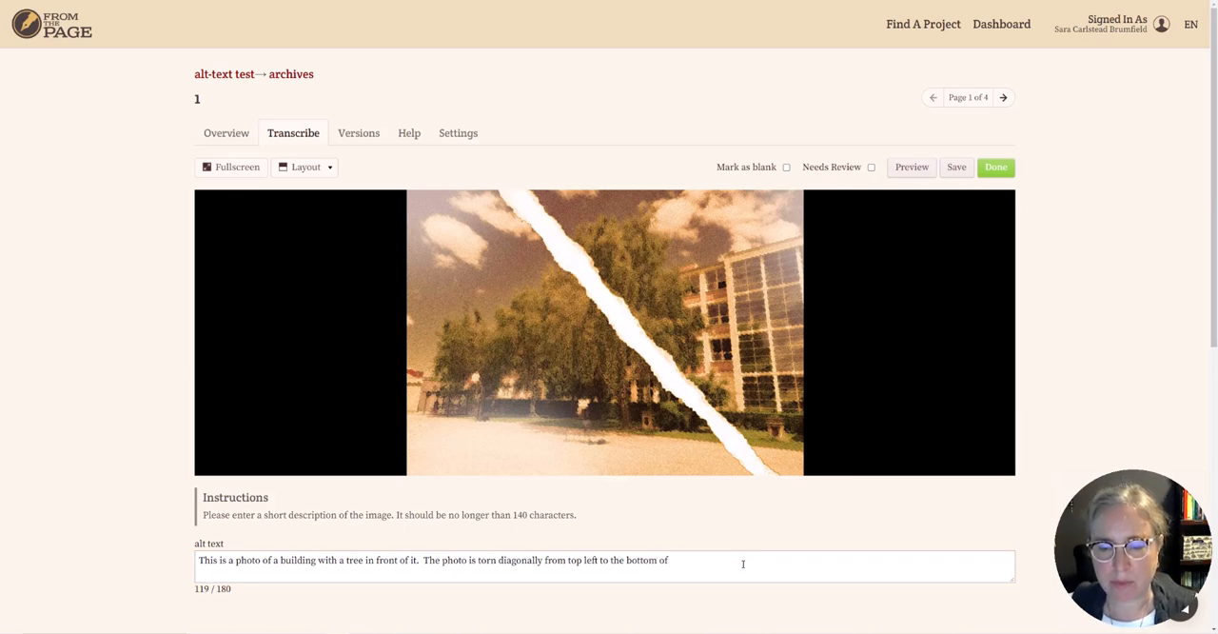
key(BackSpace)
key(BackSpace)
key(BackSpace)
text(right )
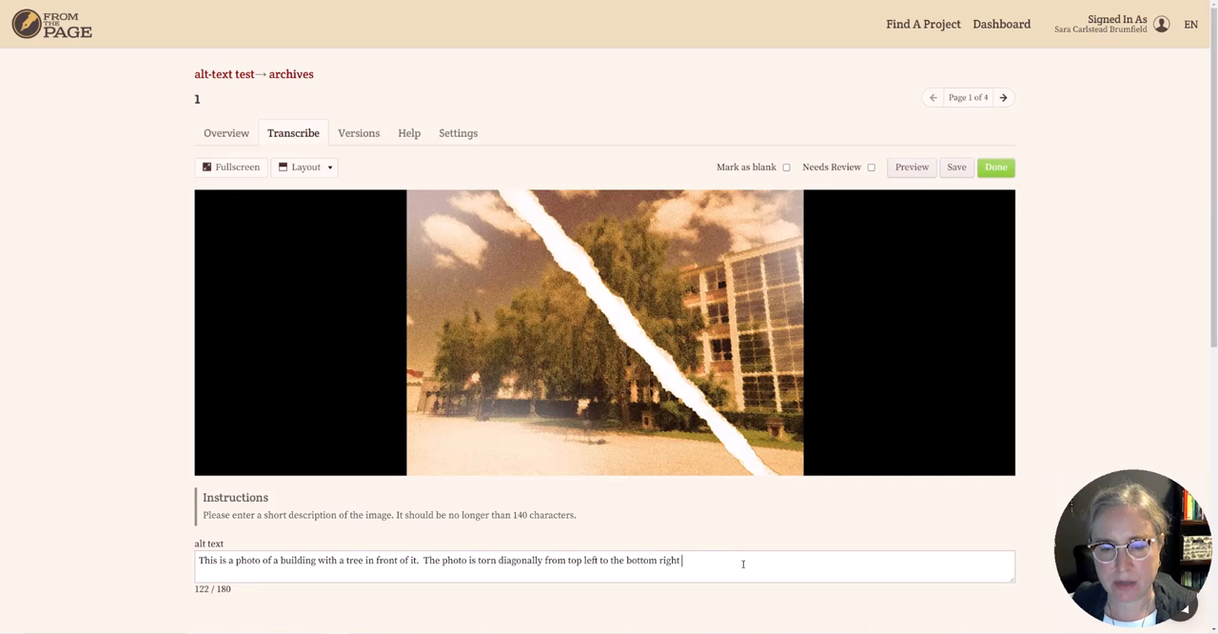
text(of the)
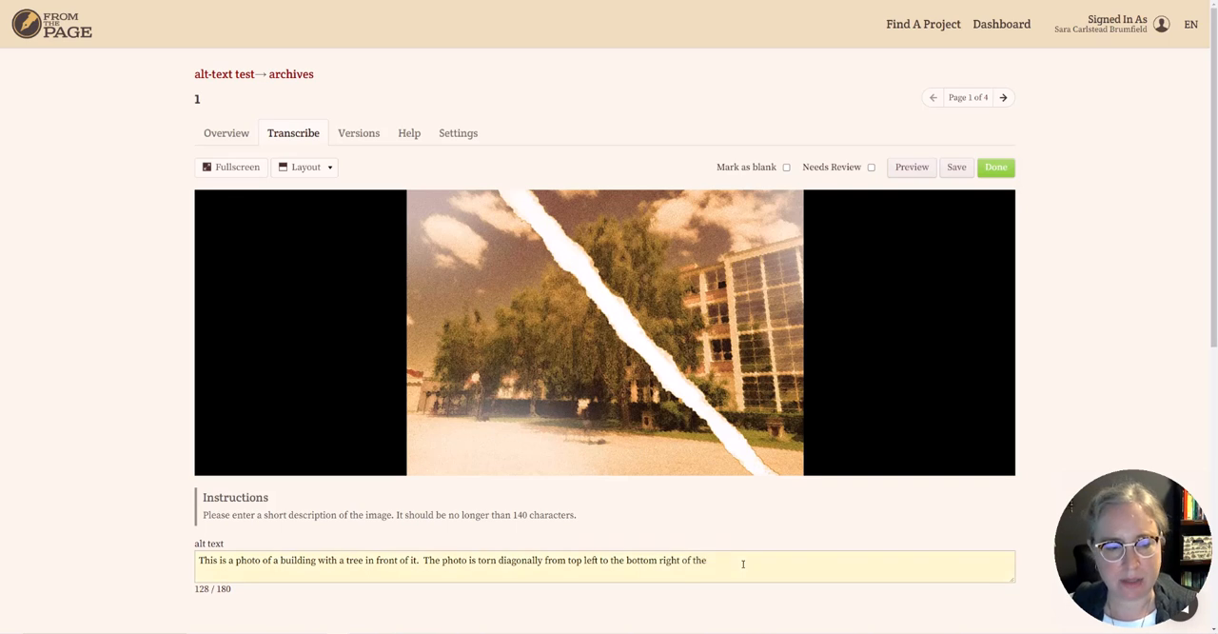
Remove the last word of the alt text and finish the sentence with "the image.".
key(BackSpace)
key(BackSpace)
key(BackSpace)
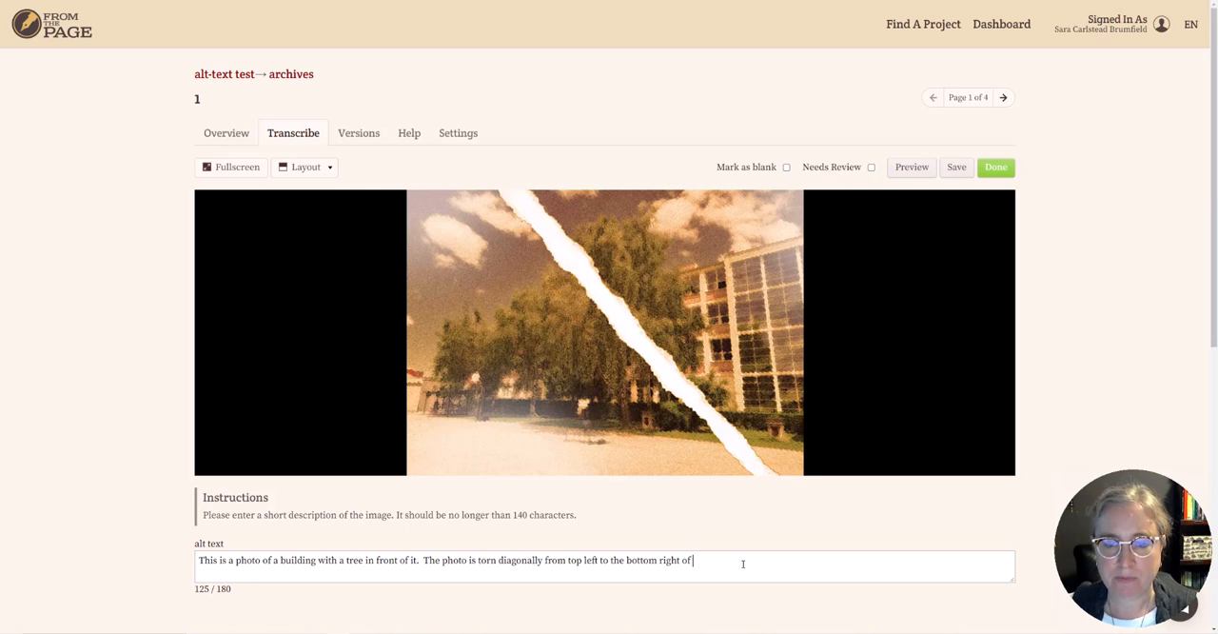
text(the image)
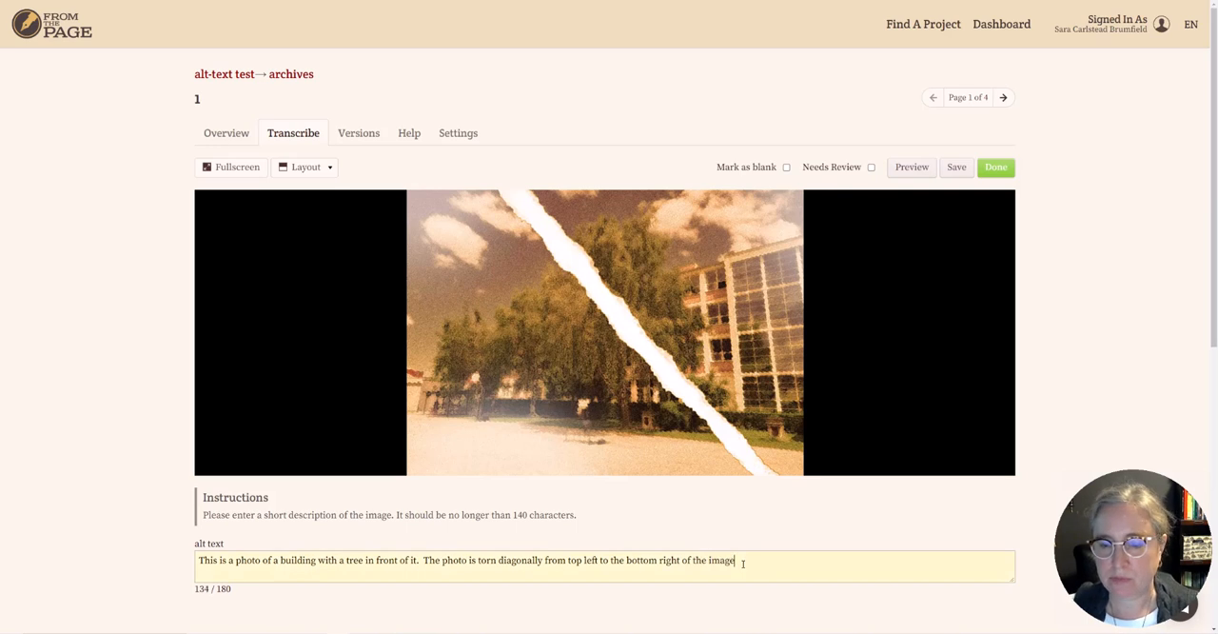
text(.)
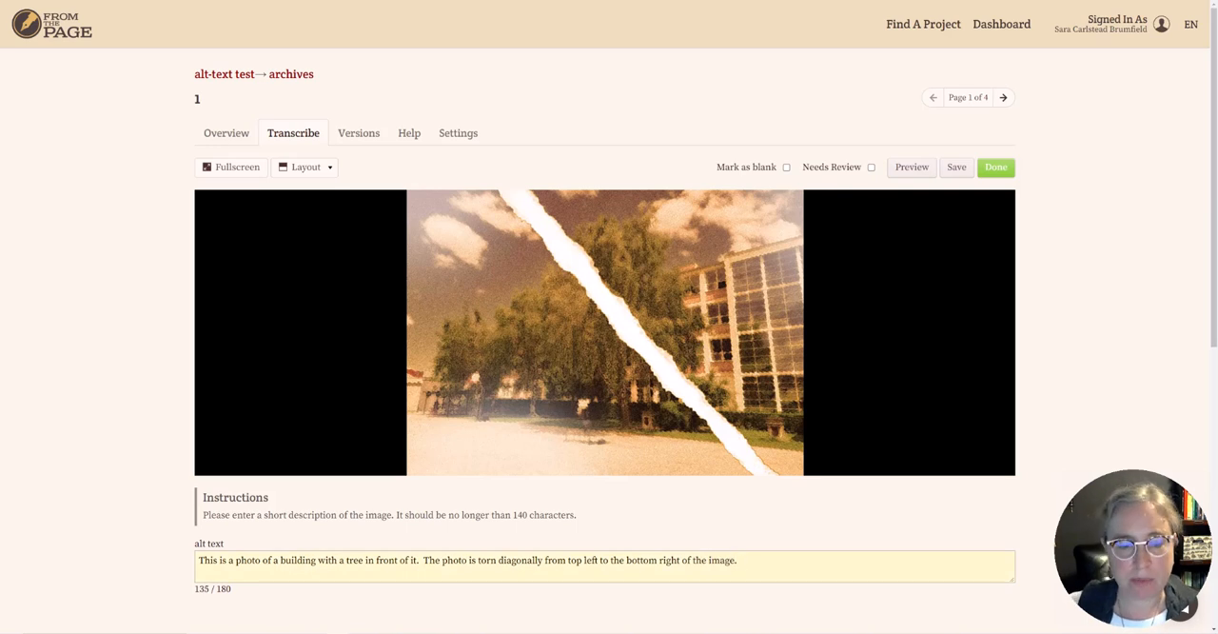
Lengthen the alt text with "If I keep typing it turns orange and" after the description.
mouse_move(401, 629)
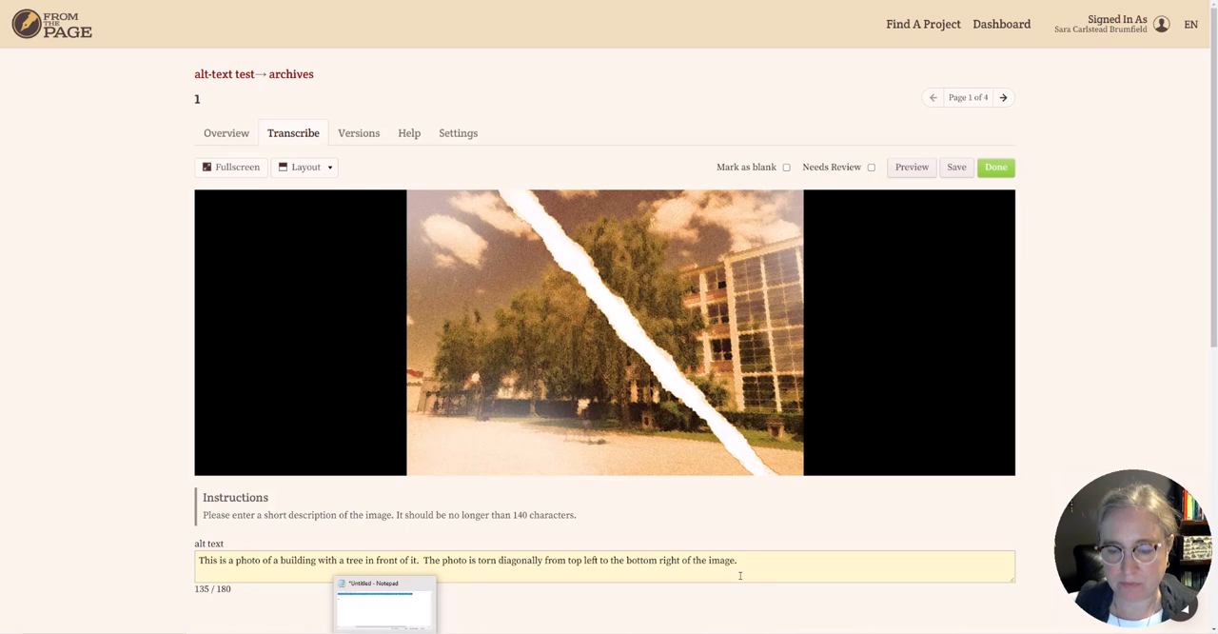
text(If I e)
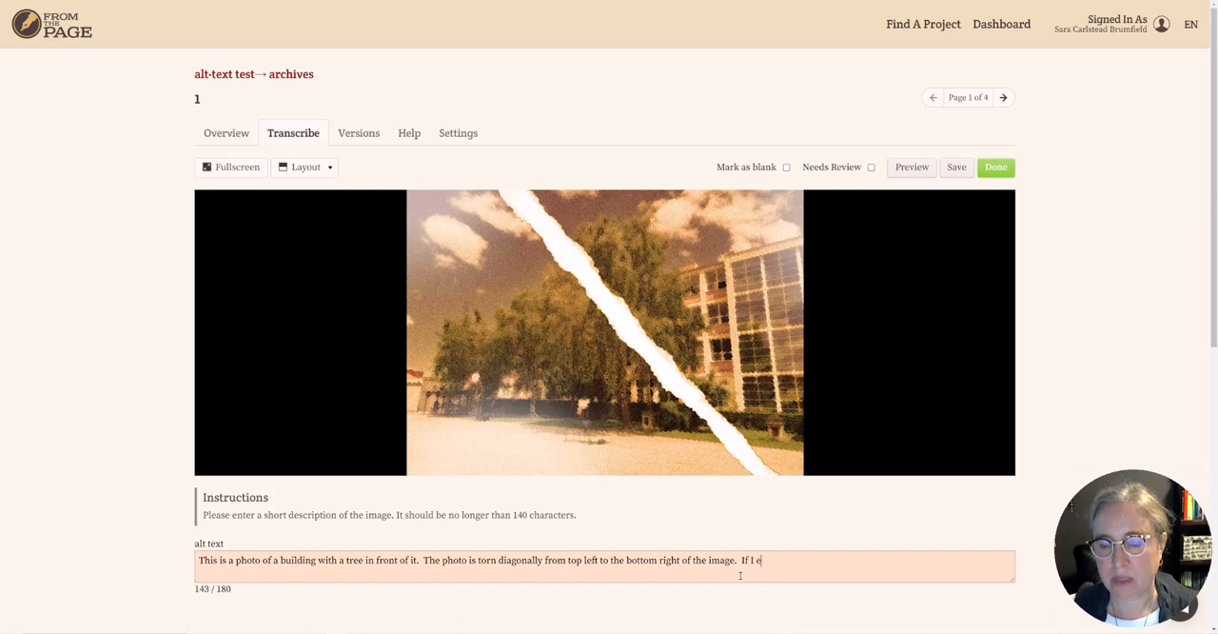
key(BackSpace)
key(BackSpace)
key(BackSpace)
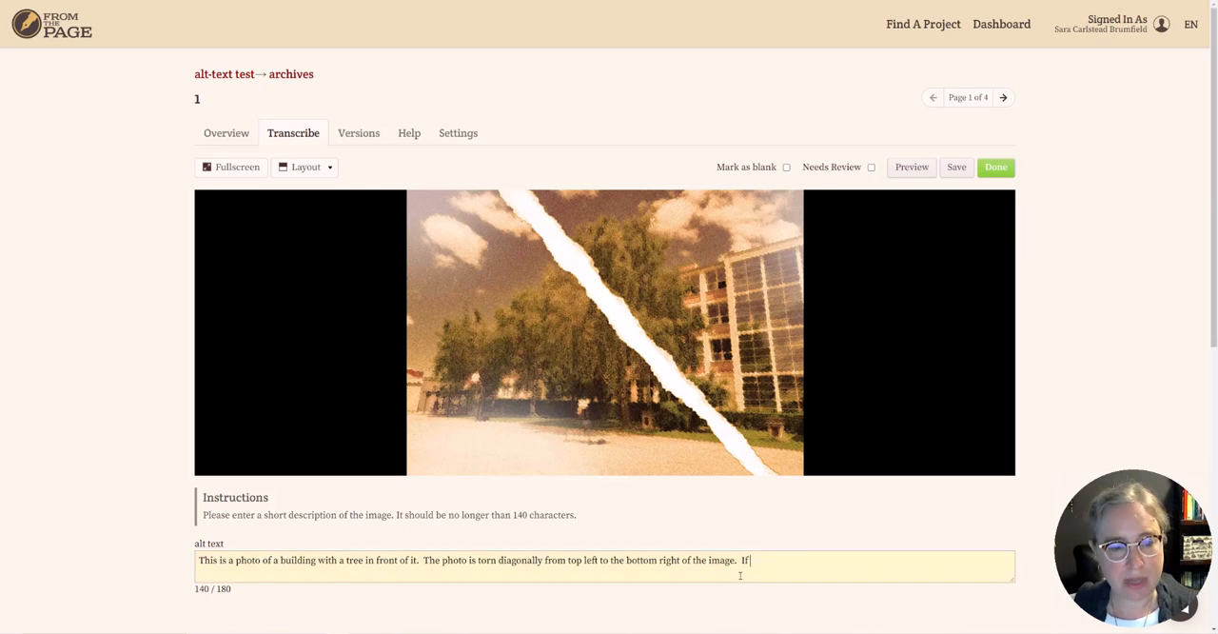
text(I)
key(BackSpace)
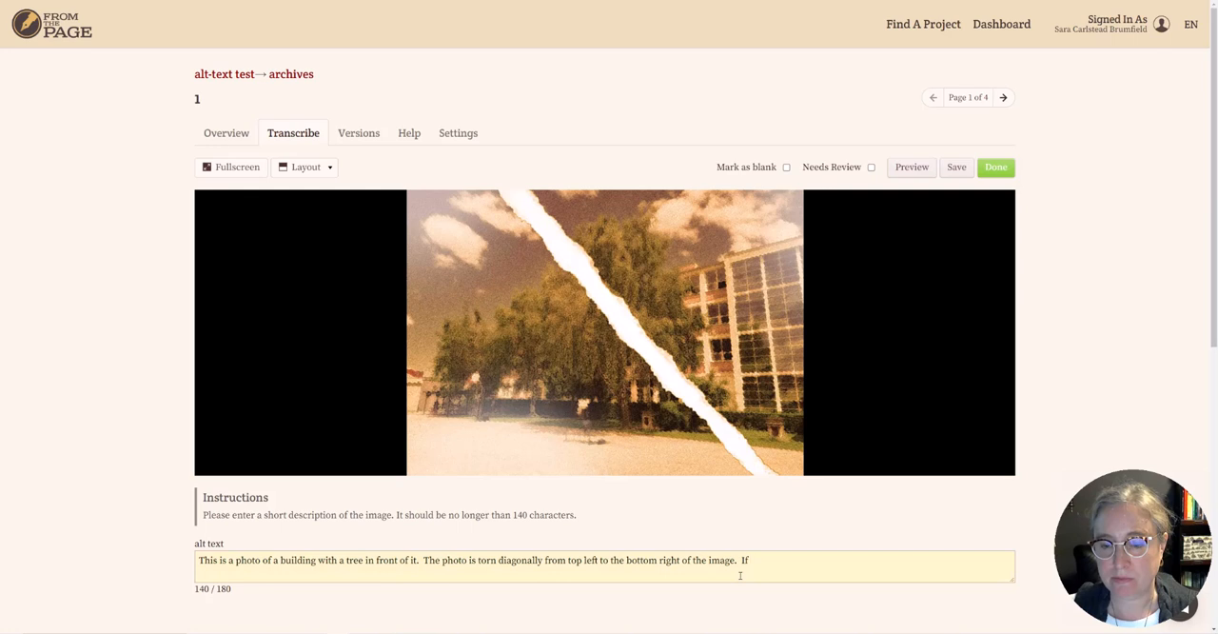
text(I keep typ)
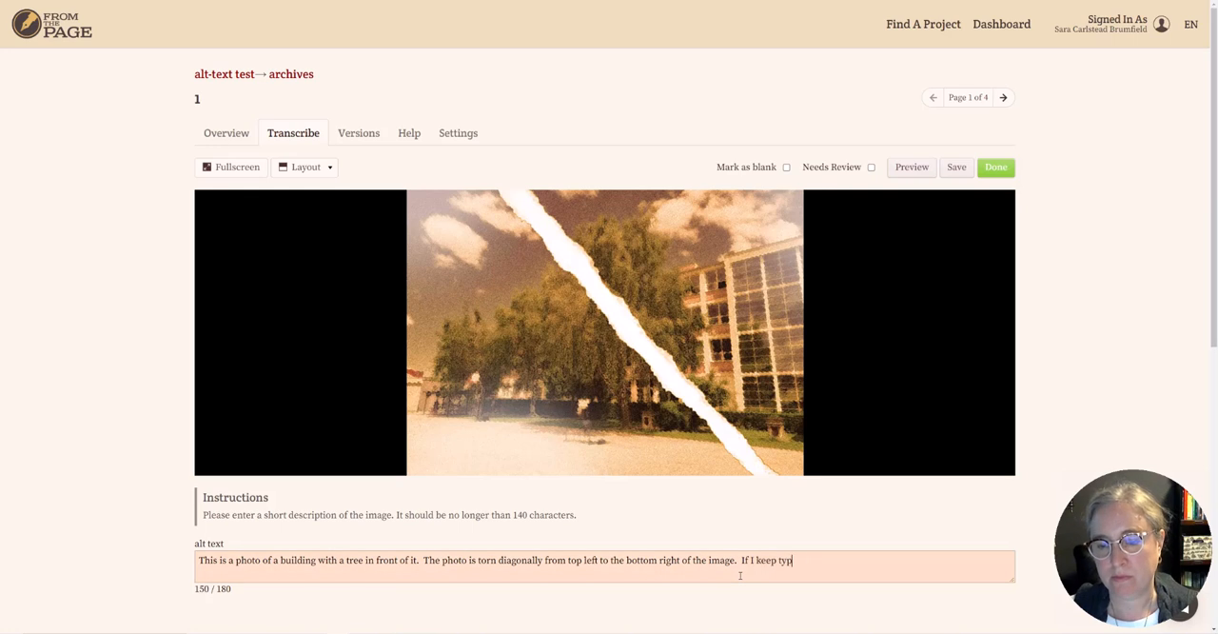
text(ing it turns )
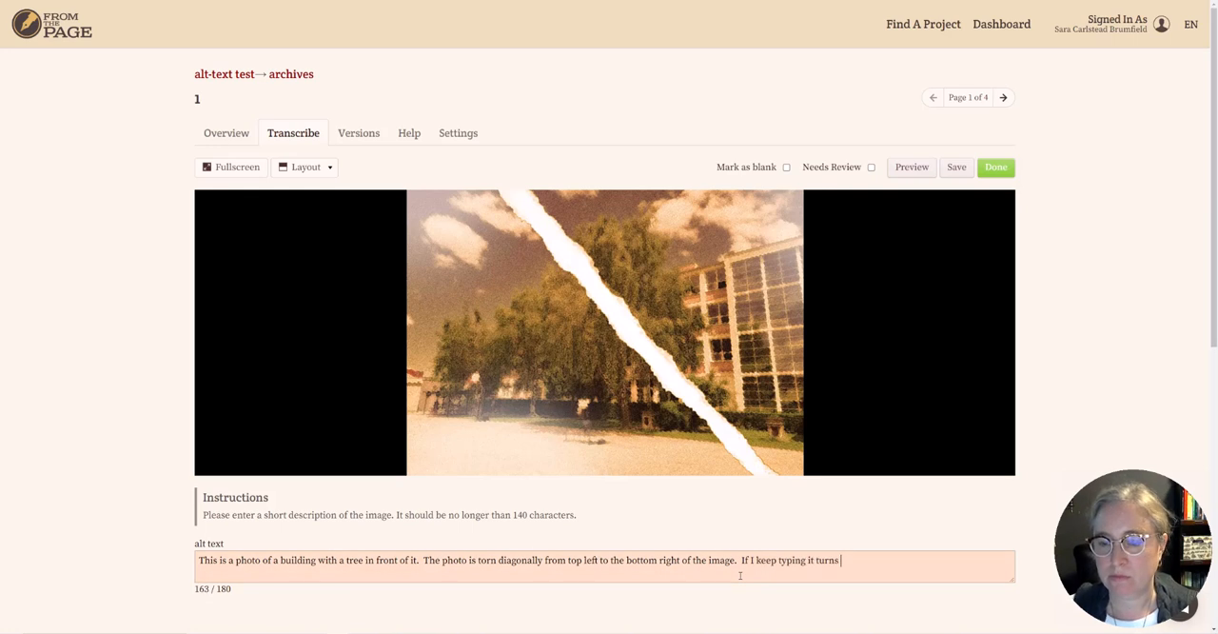
text(orange and )
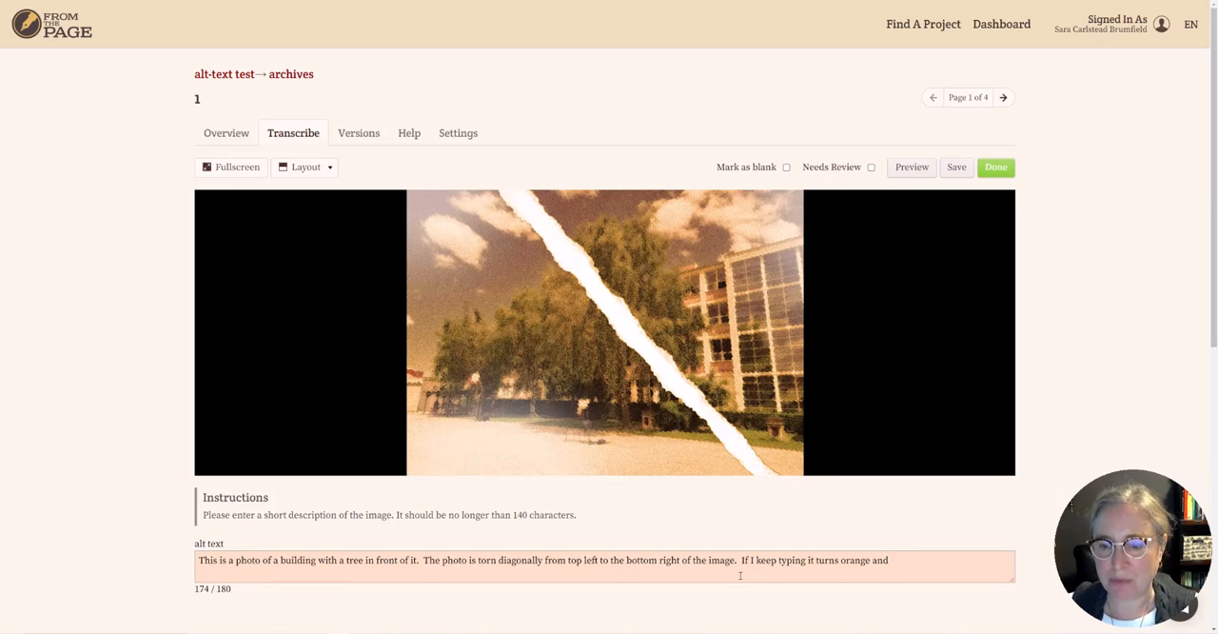
text(if I type)
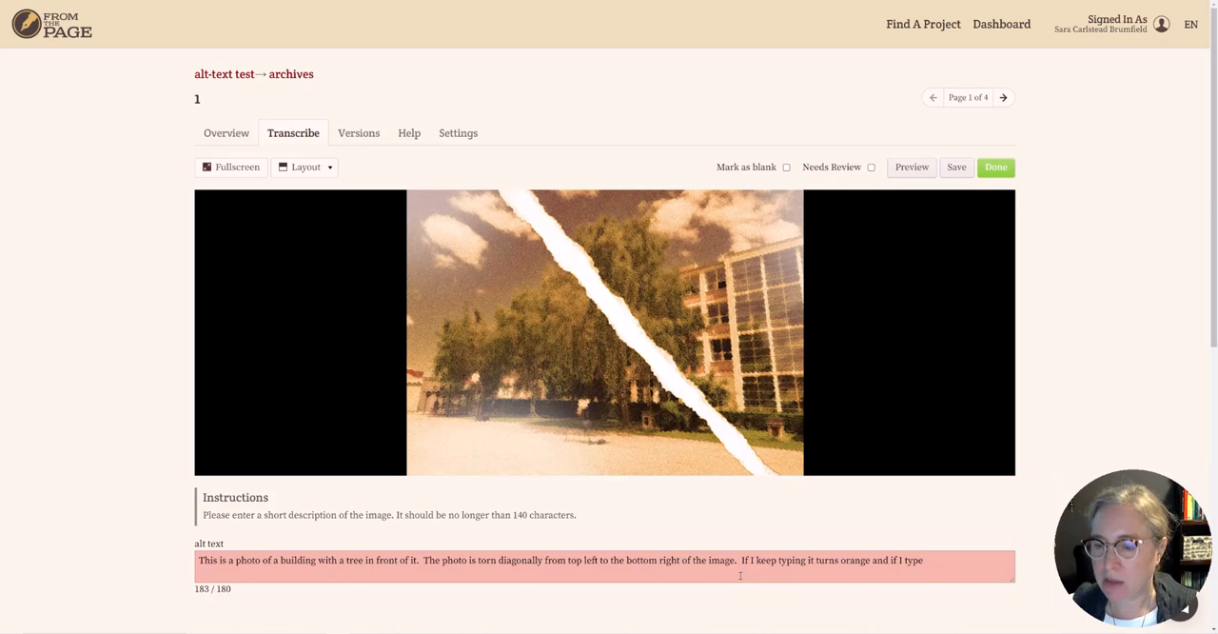
text( even )
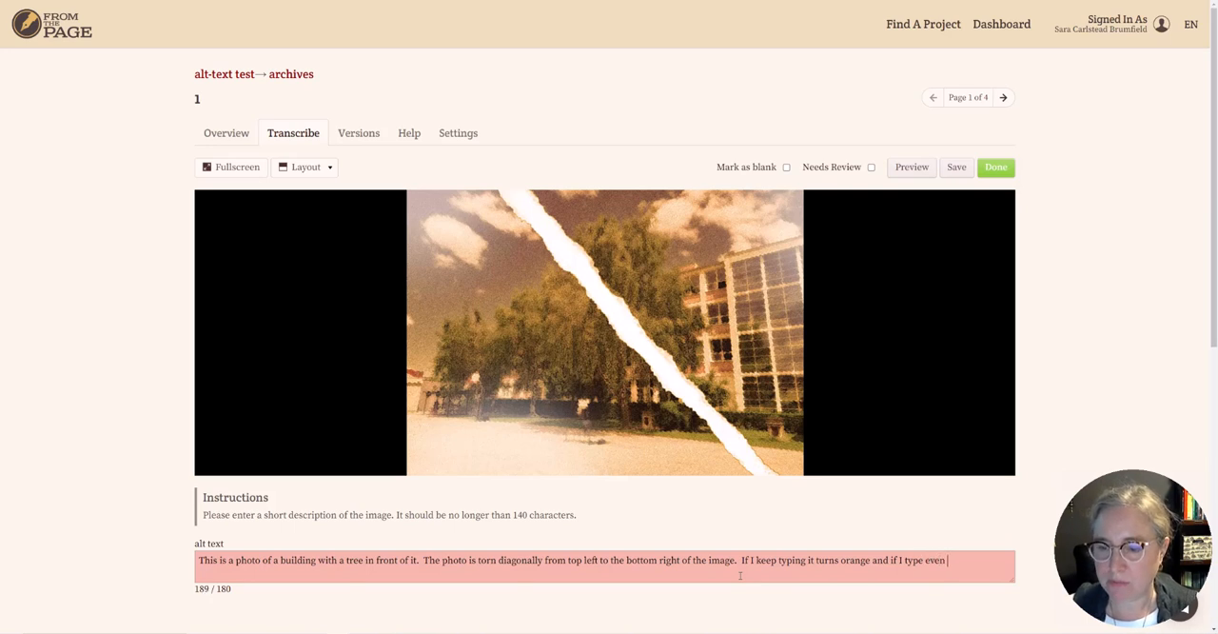
text(more it turns )
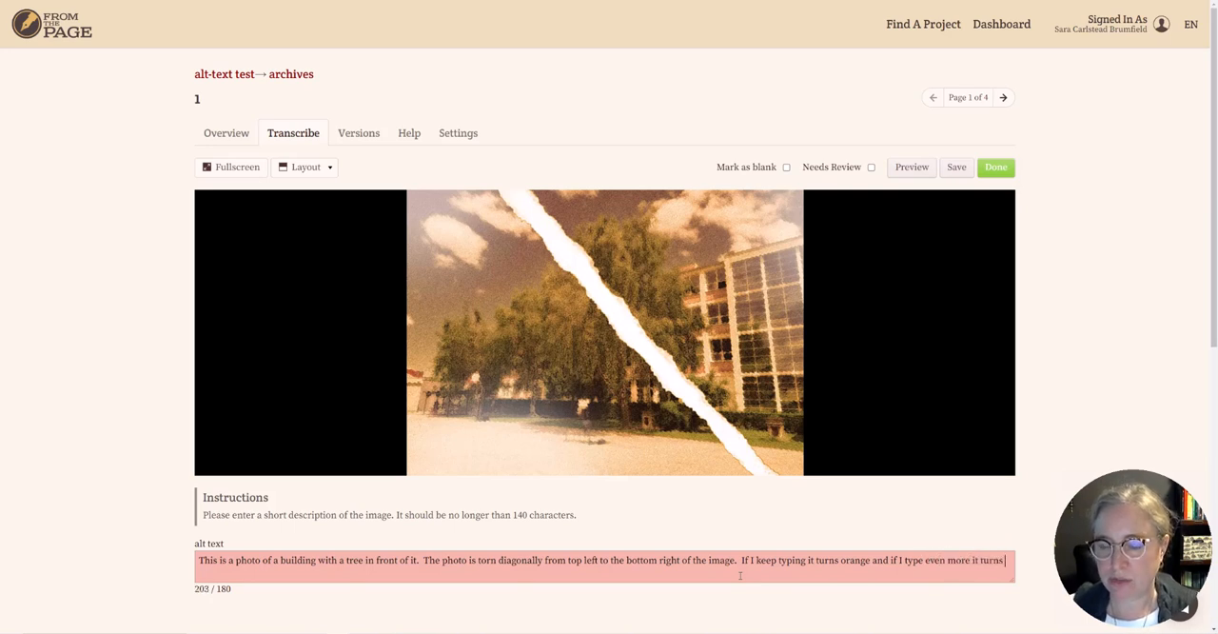
text(r)
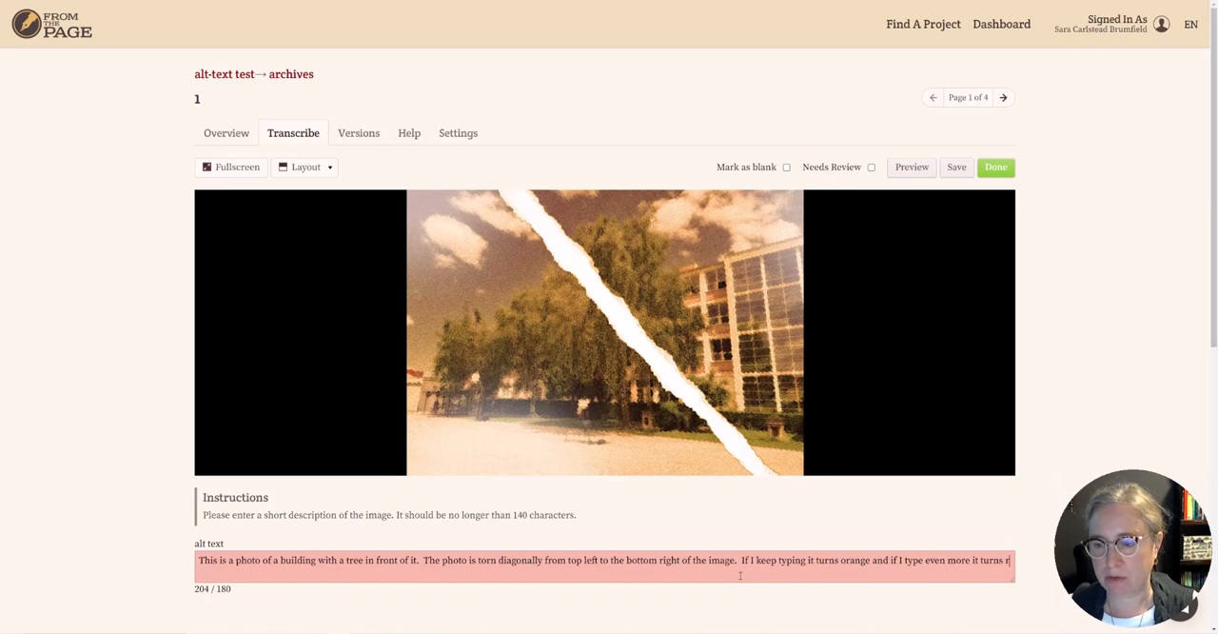
text(ed.  There's )
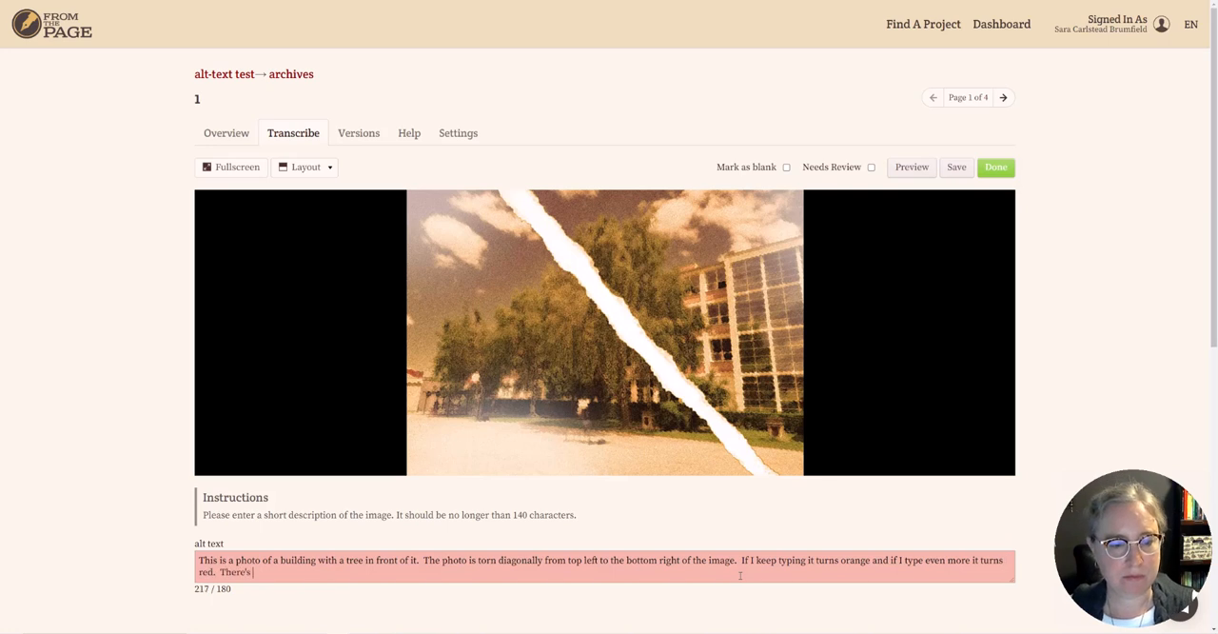
text(a hard limit at )
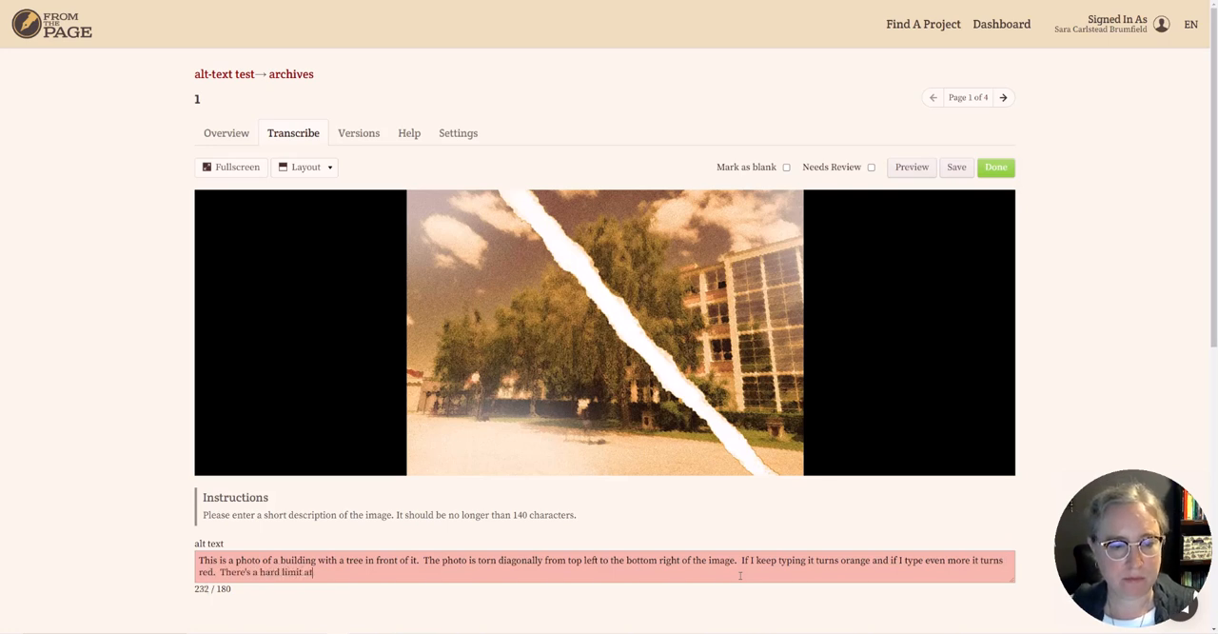
text(two hundres)
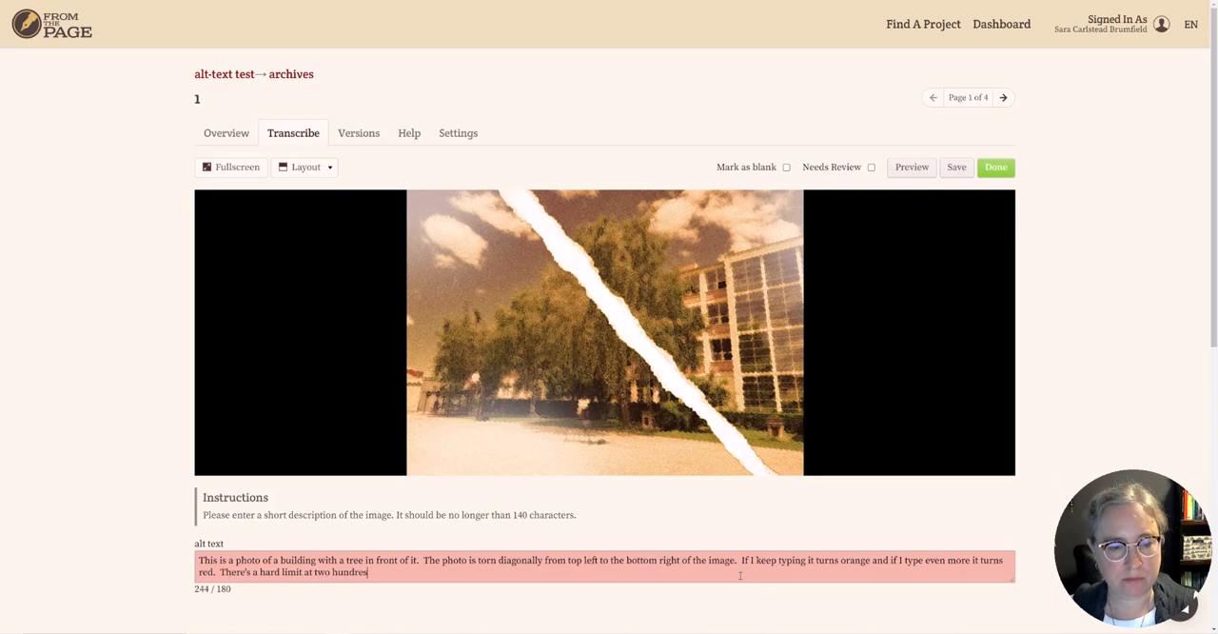
Complete the last alt text sentence to read "There's a hard limit at two hundred and fifty" and check the character counter.
key(BackSpace)
text(d and )
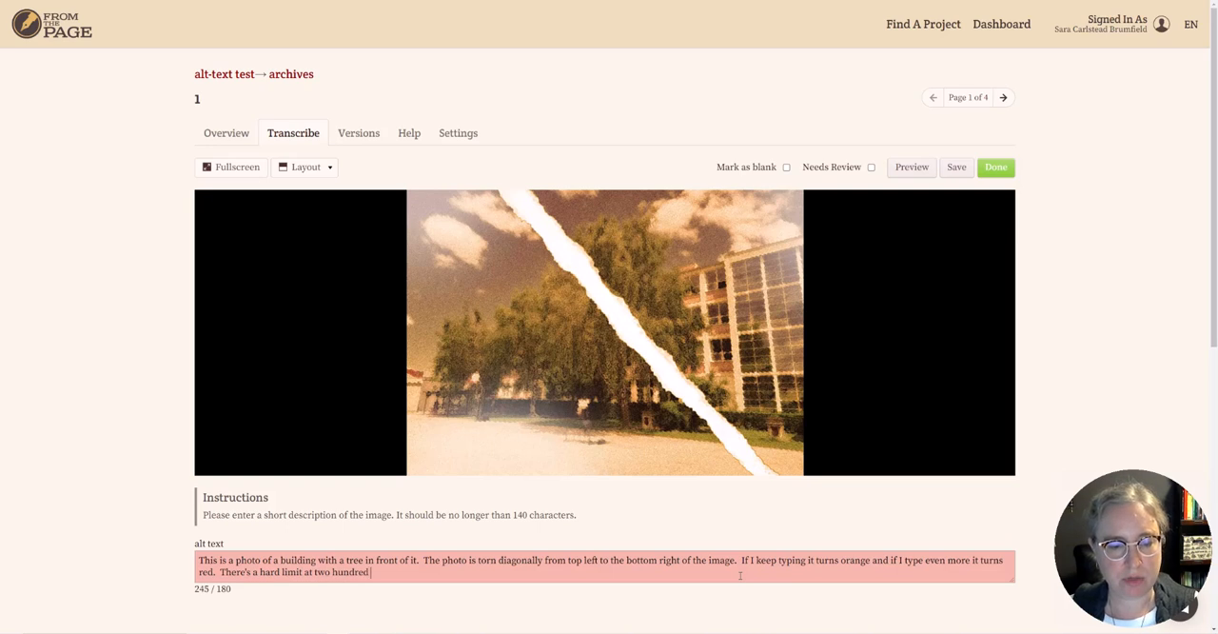
text(fifty)
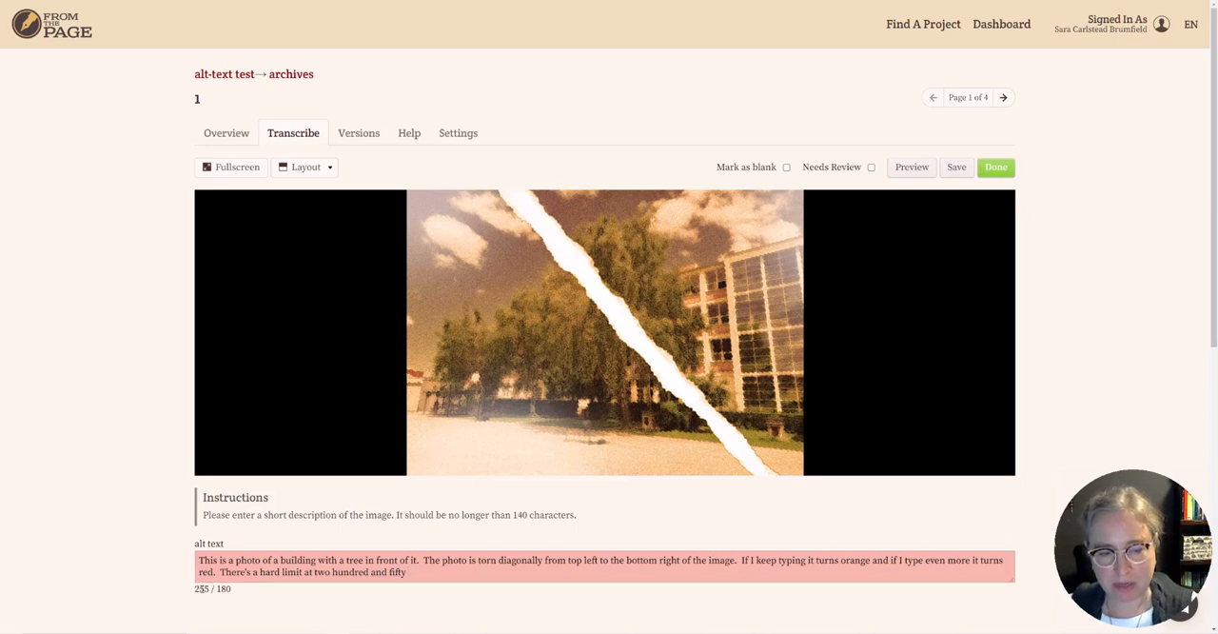
drag(195, 589, 239, 589)
click(225, 588)
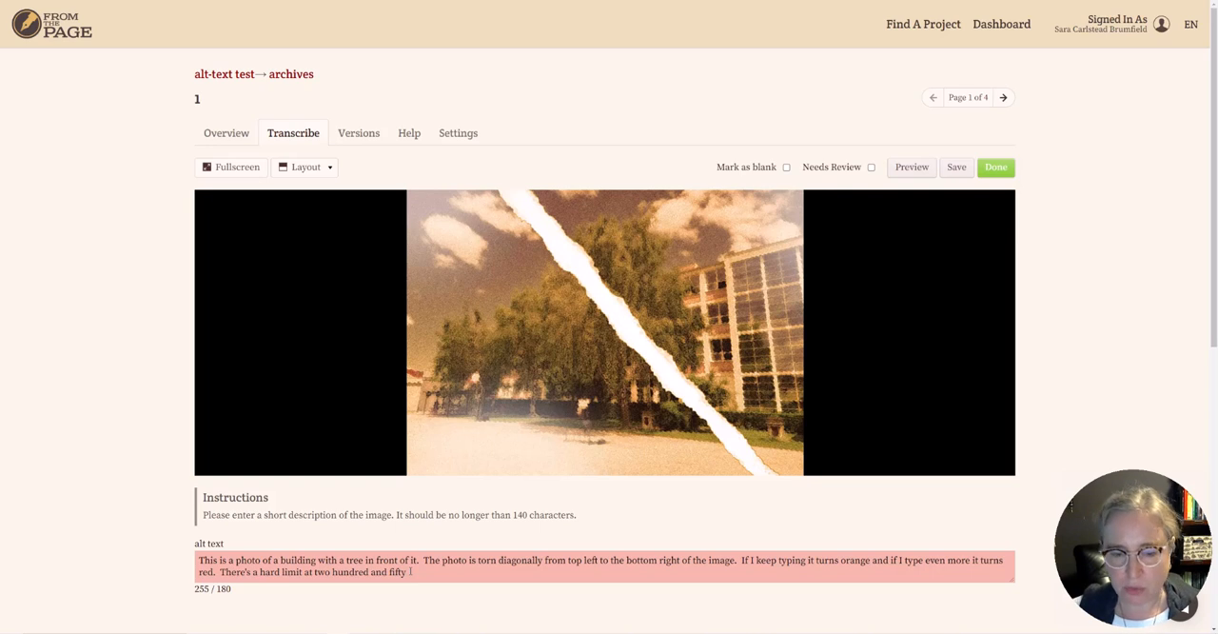
Save the page's alt text and review the saved transcription beside the facsimile in the page overview.
click(956, 167)
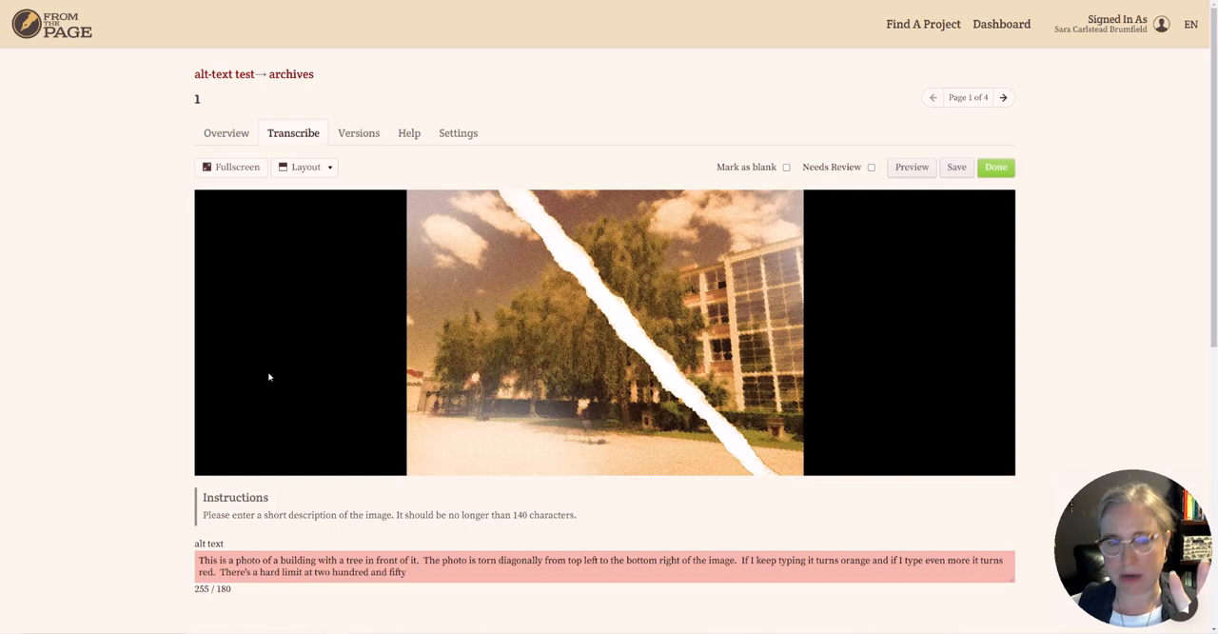
click(217, 138)
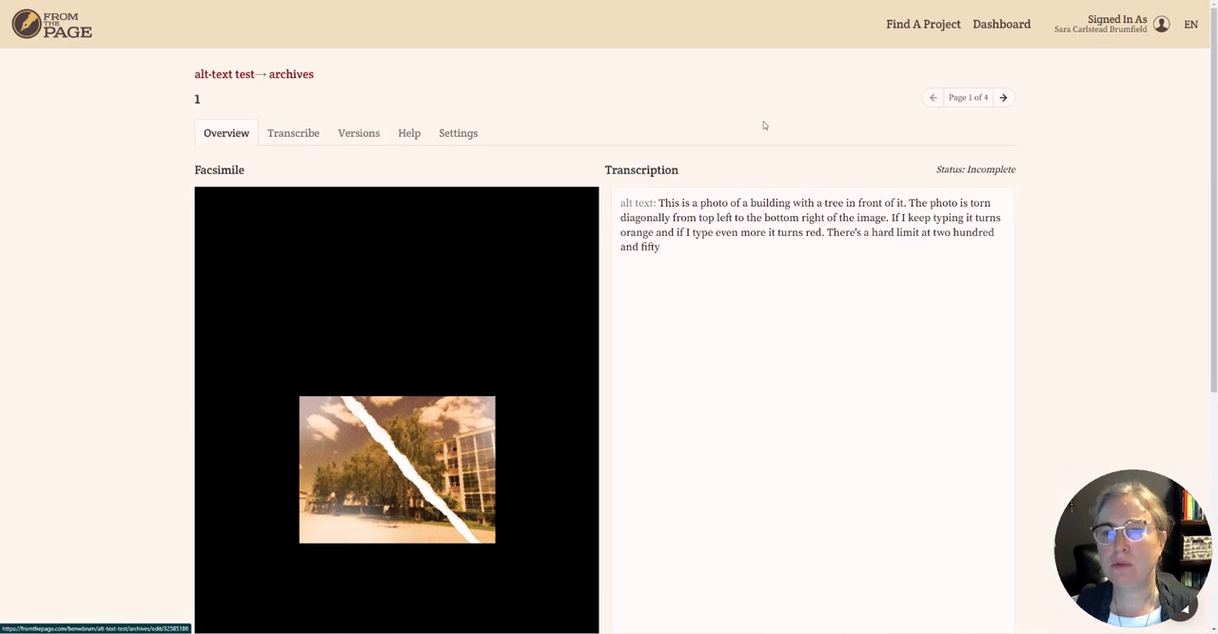
scroll(768, 124, down, 3)
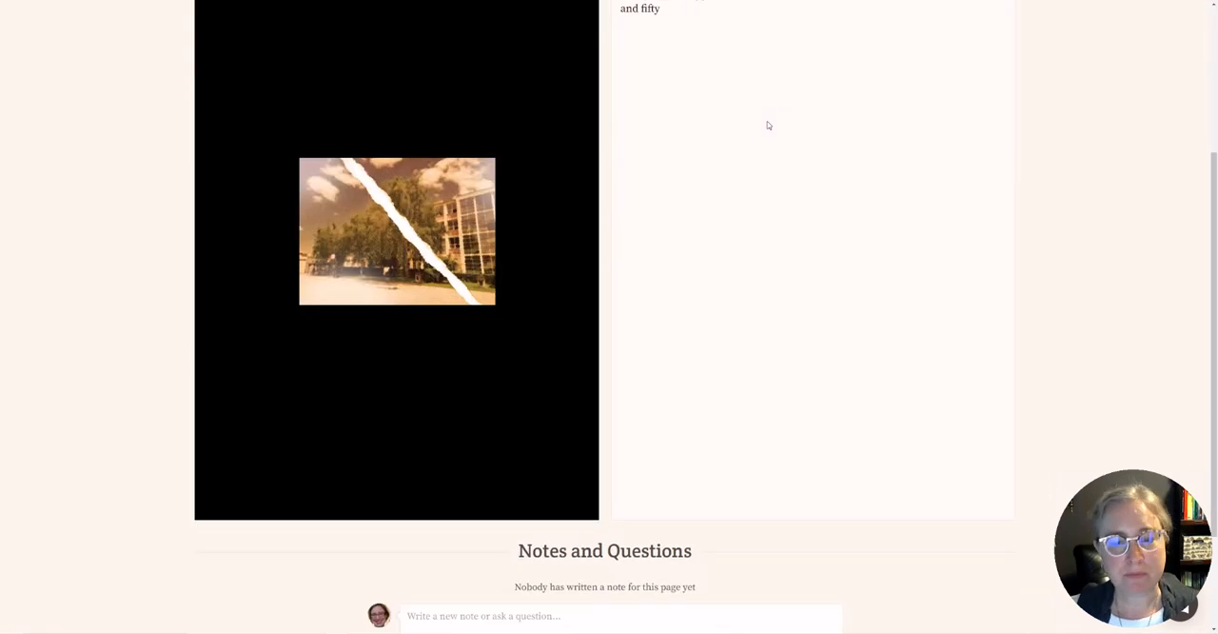
scroll(767, 125, up, 3)
mouse_move(225, 195)
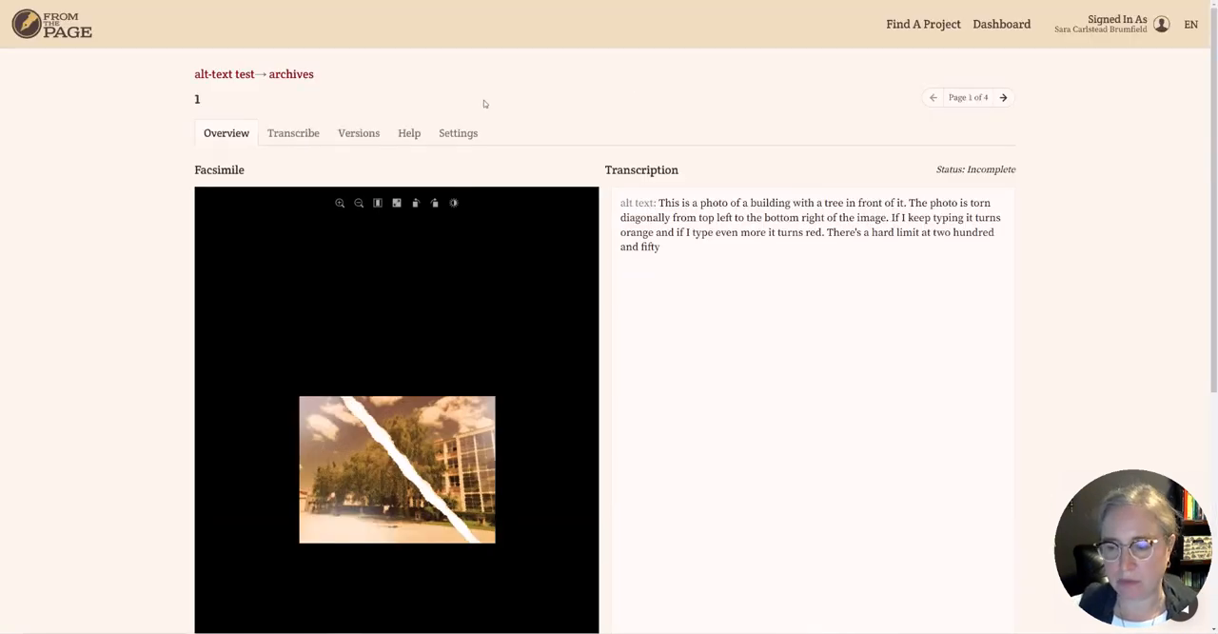